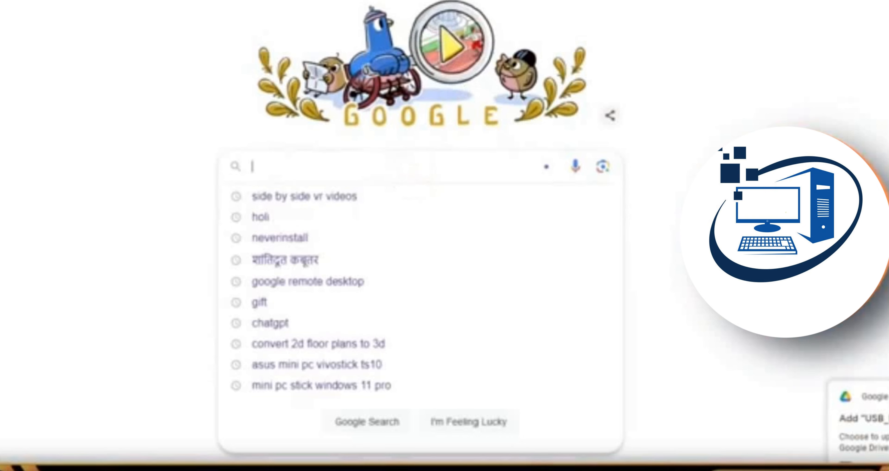
- Search Google for Portable Apps and open the PortableApps.com website from the results
{"action": "type", "text": "Portable Apps"}
{"action": "left_click", "coordinate": [396, 194]}
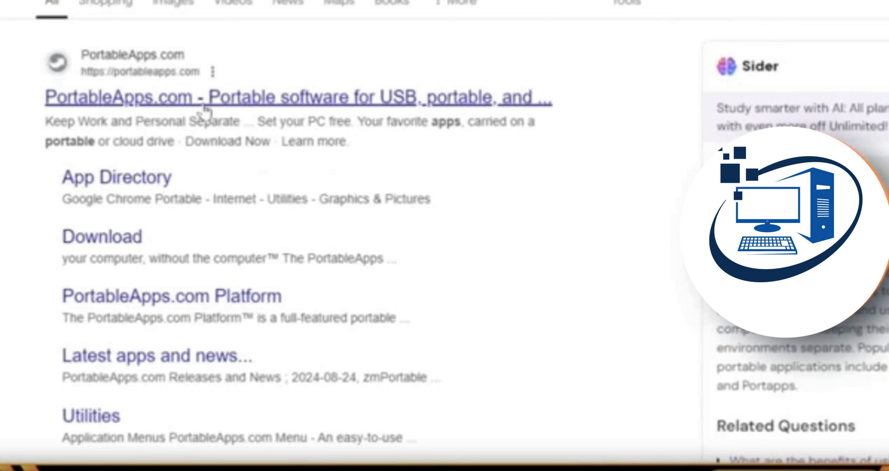
{"action": "left_click", "coordinate": [204, 96]}
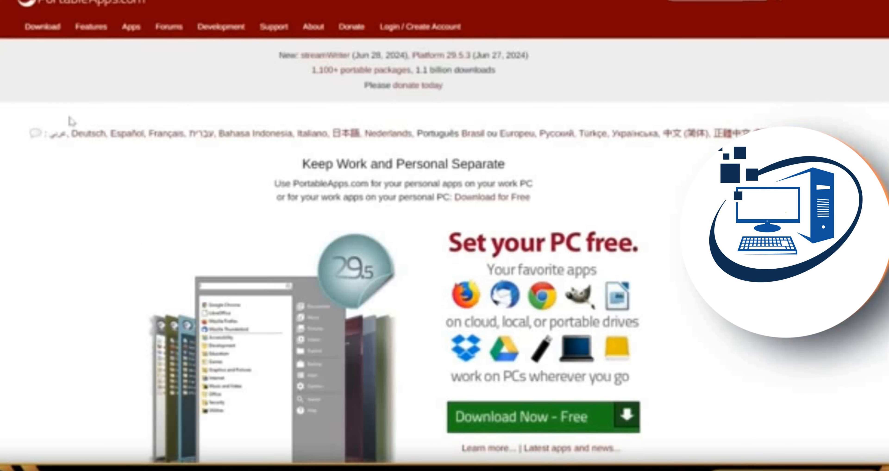
- Download the PortableApps.com Platform version 29.5.3 for Windows from the PortableApps.com website
{"action": "scroll", "coordinate": [66, 135], "scroll_direction": "down", "scroll_amount": 3}
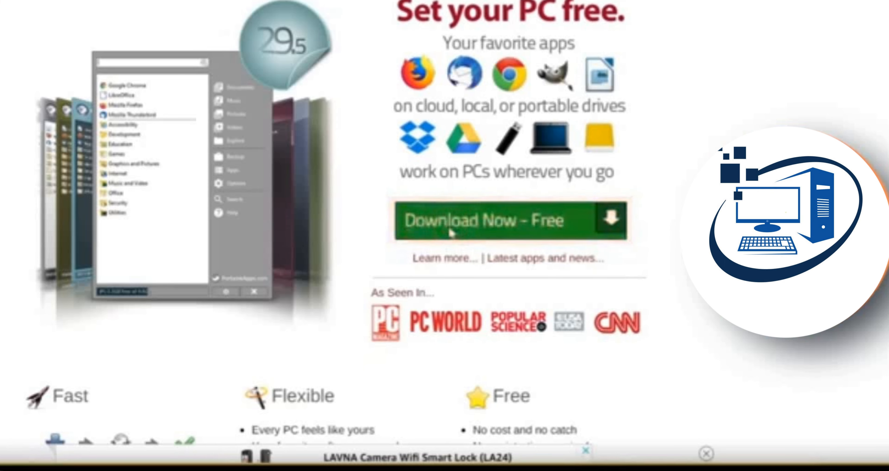
{"action": "left_click", "coordinate": [449, 228]}
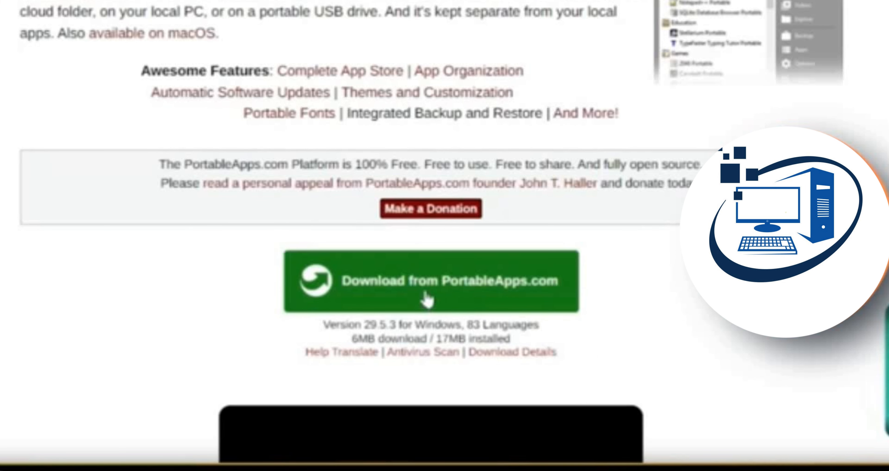
{"action": "left_click", "coordinate": [427, 298]}
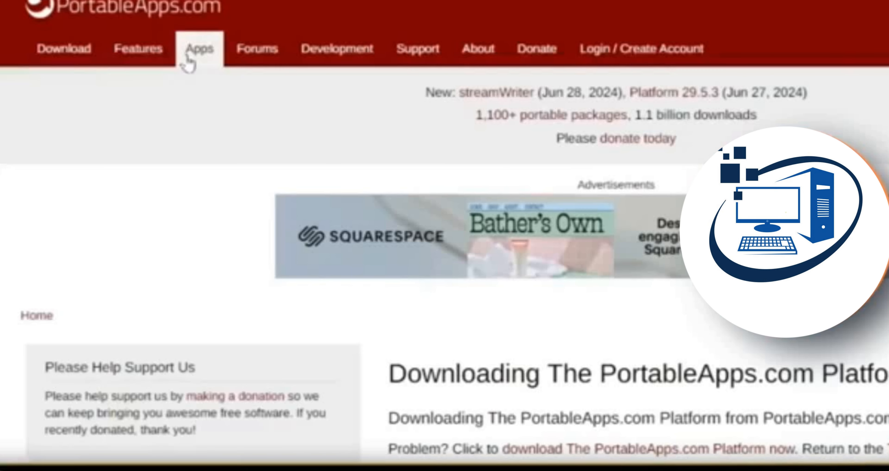
- Show the downloaded PortableApps.com Platform installer in its Downloads folder and delete the extra copy of the setup file
{"action": "left_click", "coordinate": [188, 53]}
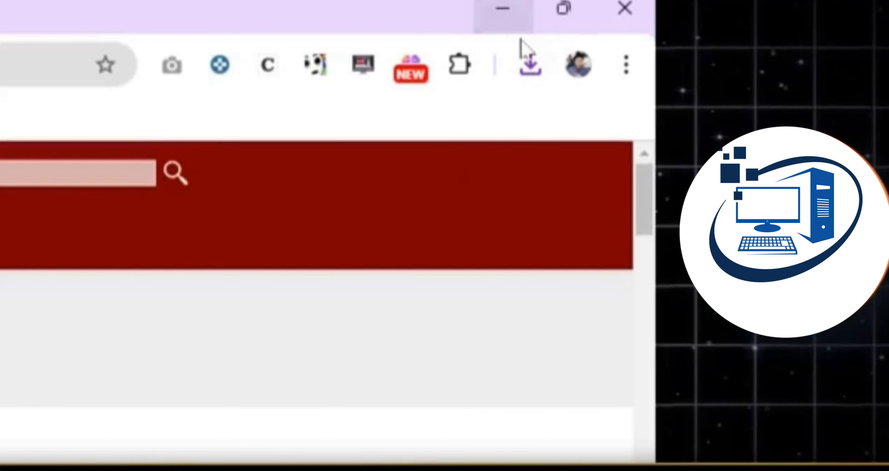
{"action": "left_click", "coordinate": [538, 71]}
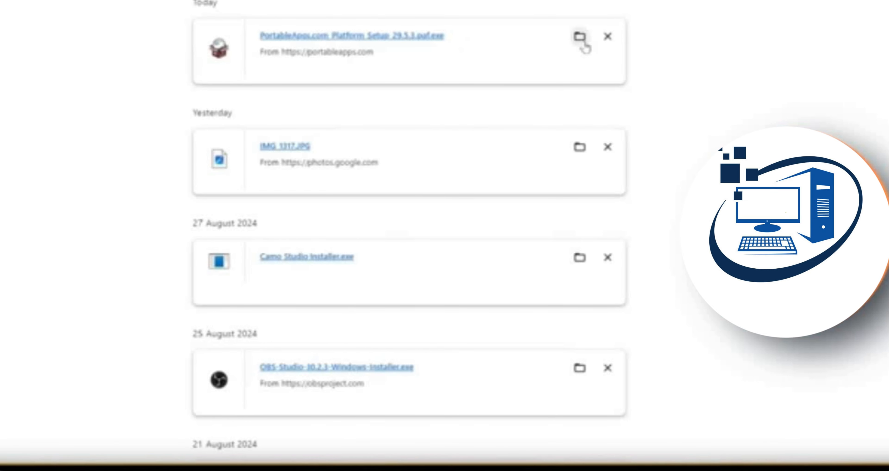
{"action": "left_click", "coordinate": [580, 36]}
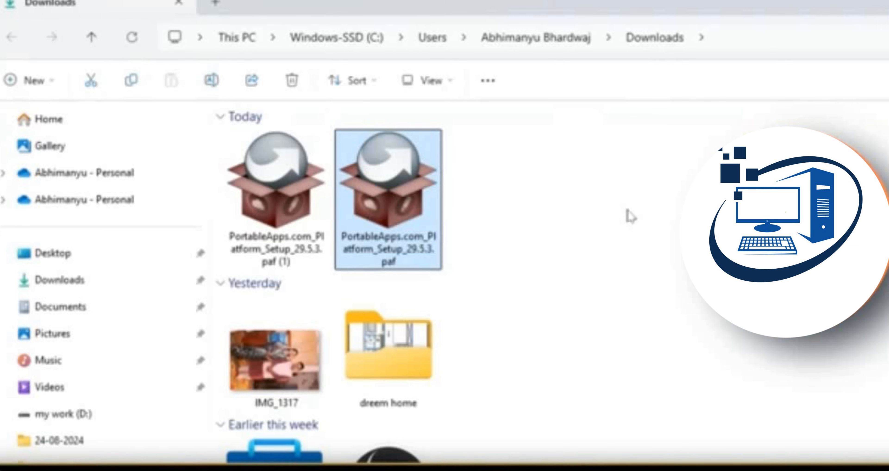
{"action": "key", "text": "Delete"}
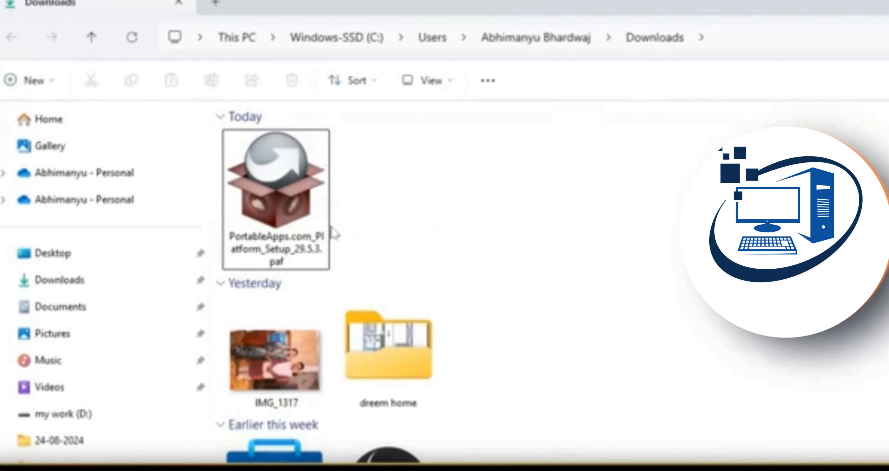
- Run the PortableApps.com_Platform_Setup_29.5.3.paf installer and accept English as the installer language
{"action": "double_click", "coordinate": [294, 183]}
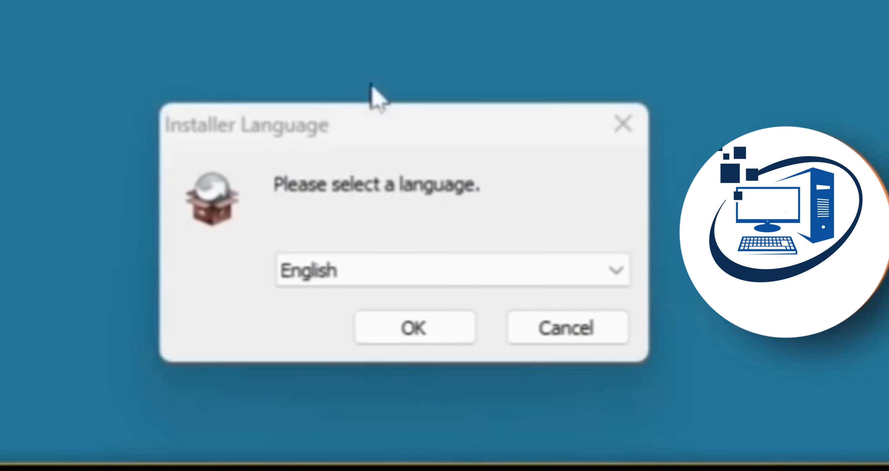
{"action": "left_click", "coordinate": [371, 88]}
{"action": "left_click", "coordinate": [302, 244]}
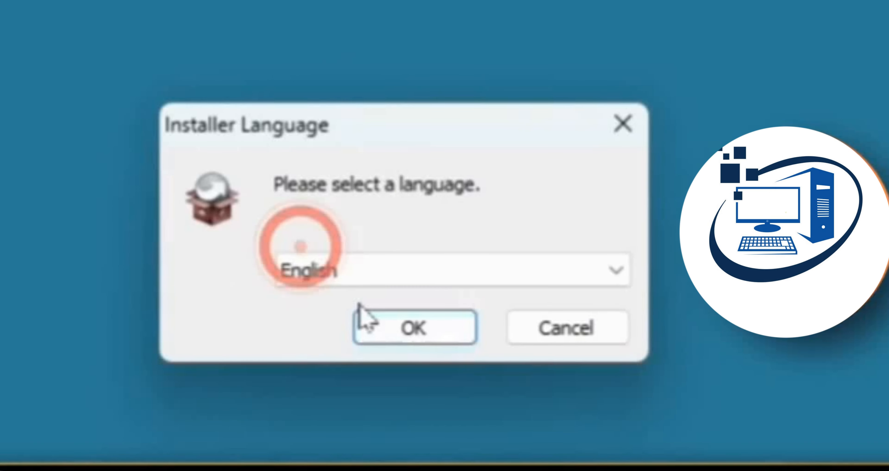
{"action": "left_click", "coordinate": [435, 333]}
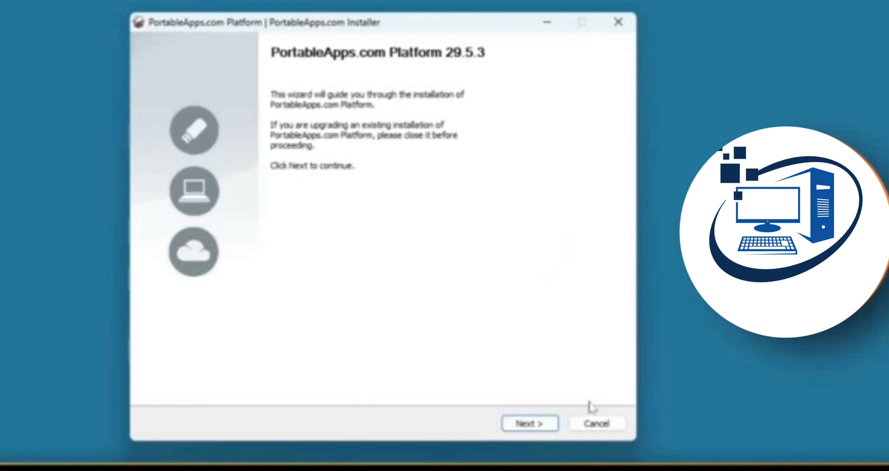
- Accept the PortableApps.com Platform license agreement and continue with New Install as the install type
{"action": "left_click", "coordinate": [535, 428]}
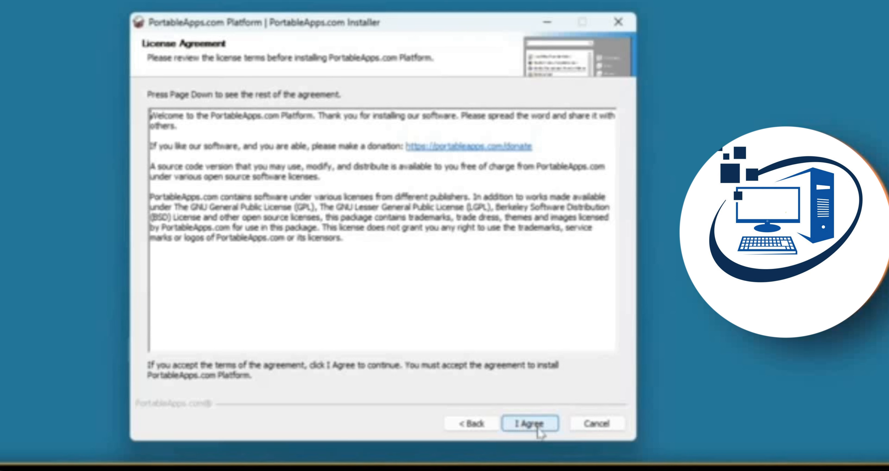
{"action": "left_click", "coordinate": [532, 423]}
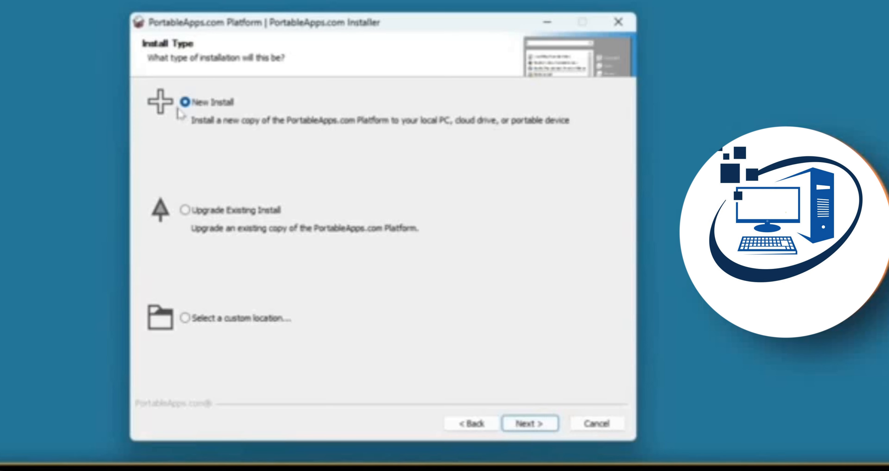
{"action": "left_click", "coordinate": [535, 420]}
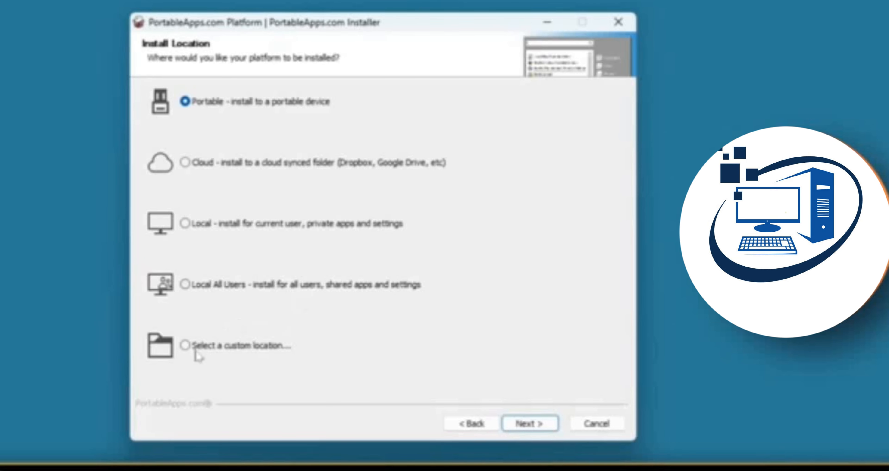
- Set the install location to Portable - install to a portable device and continue the setup
{"action": "left_click", "coordinate": [186, 345]}
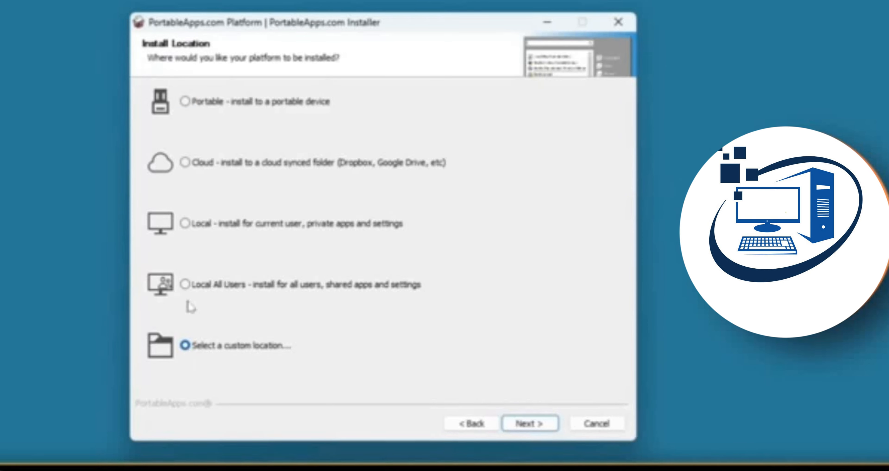
{"action": "left_click", "coordinate": [185, 101]}
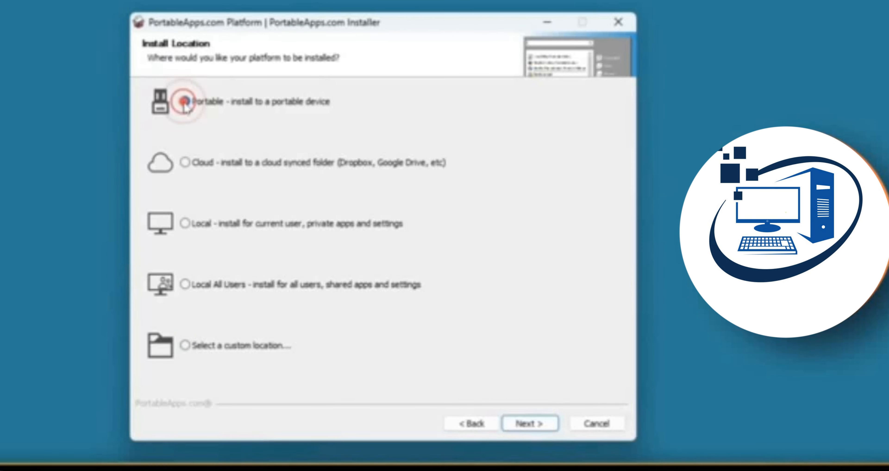
{"action": "left_click", "coordinate": [528, 424]}
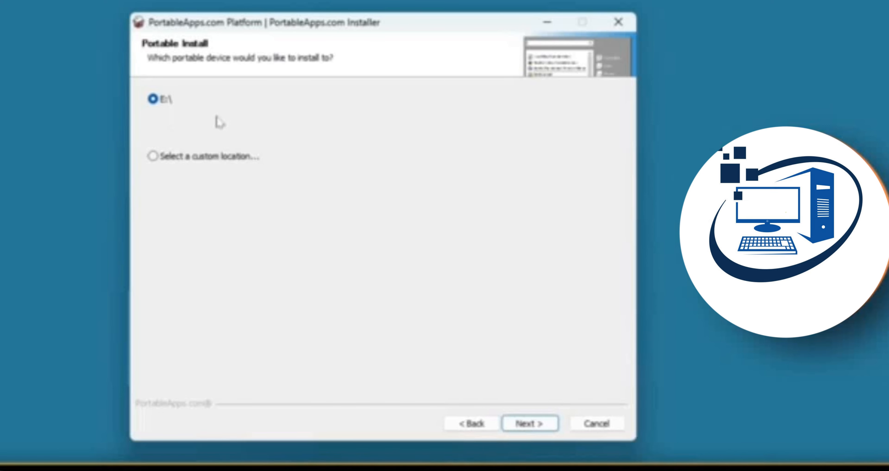
- Choose the USB drive E:\ as the portable device, checking it in This PC, and start the platform installation
{"action": "left_click", "coordinate": [155, 101]}
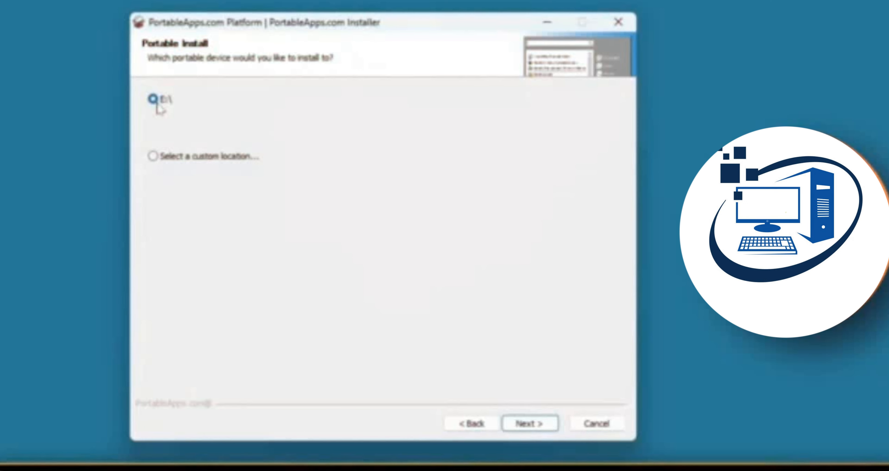
{"action": "left_click", "coordinate": [158, 102]}
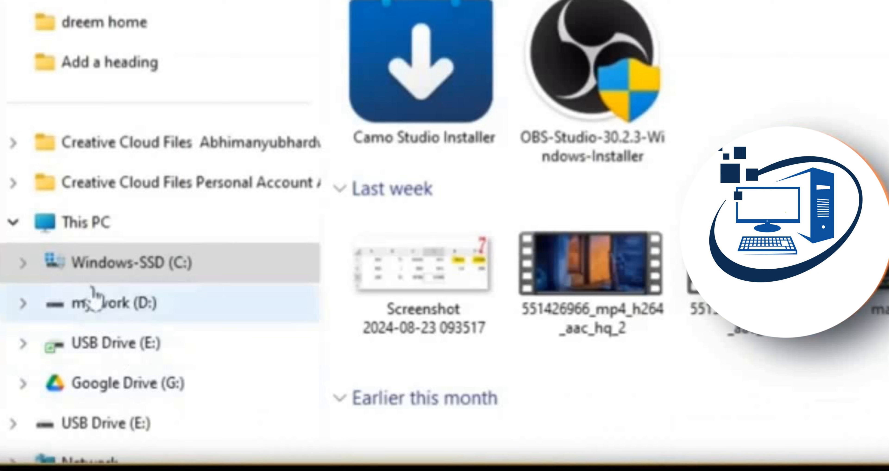
{"action": "left_click", "coordinate": [80, 228]}
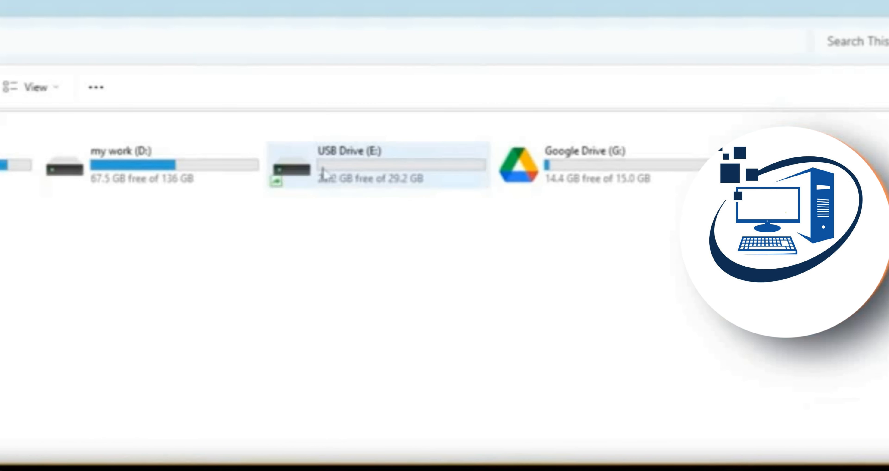
{"action": "mouse_move", "coordinate": [339, 168]}
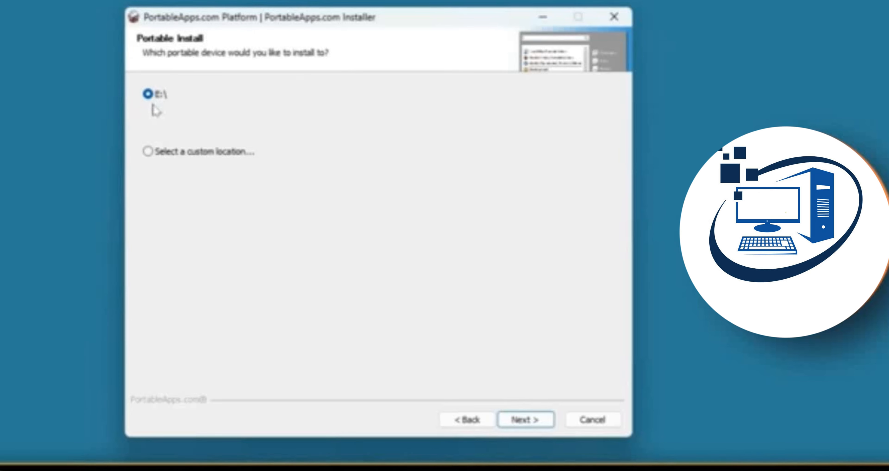
{"action": "left_click", "coordinate": [533, 419]}
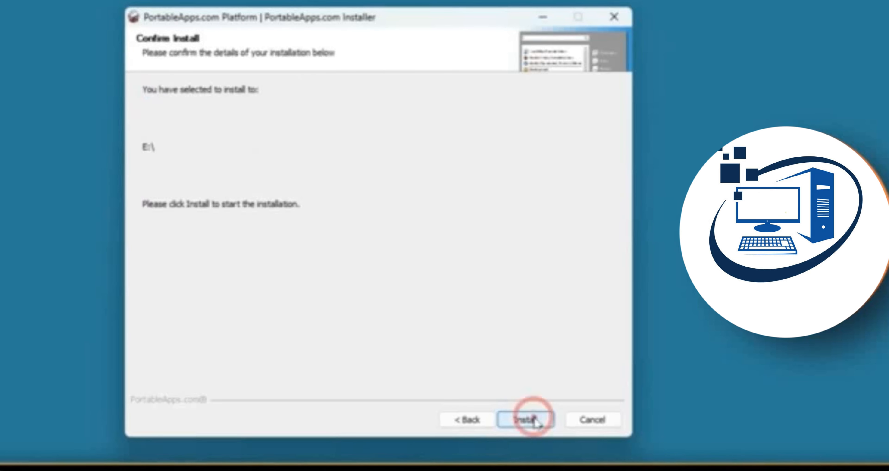
{"action": "left_click", "coordinate": [533, 421]}
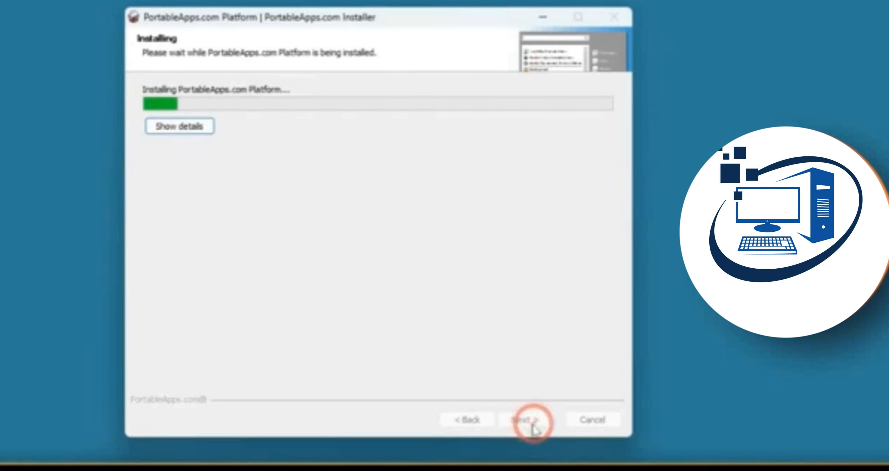
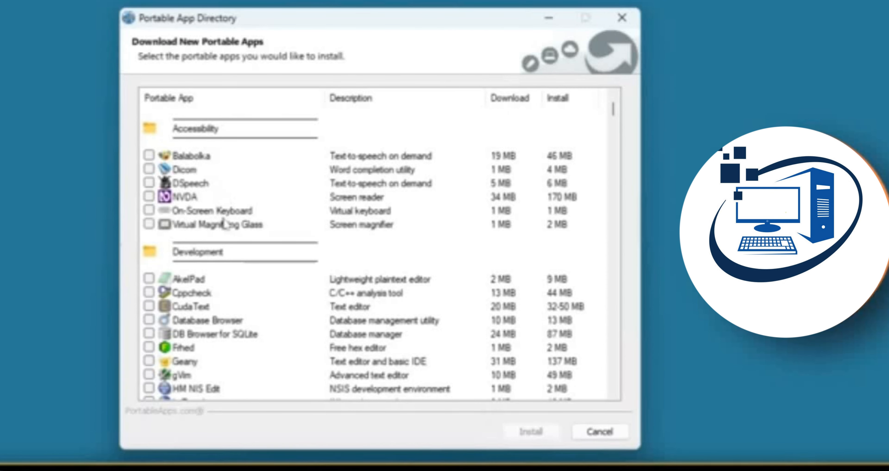
- Browse the portable app list through the Accessibility, Development, Education and Games categories
{"action": "scroll", "coordinate": [229, 226], "scroll_direction": "down", "scroll_amount": 3}
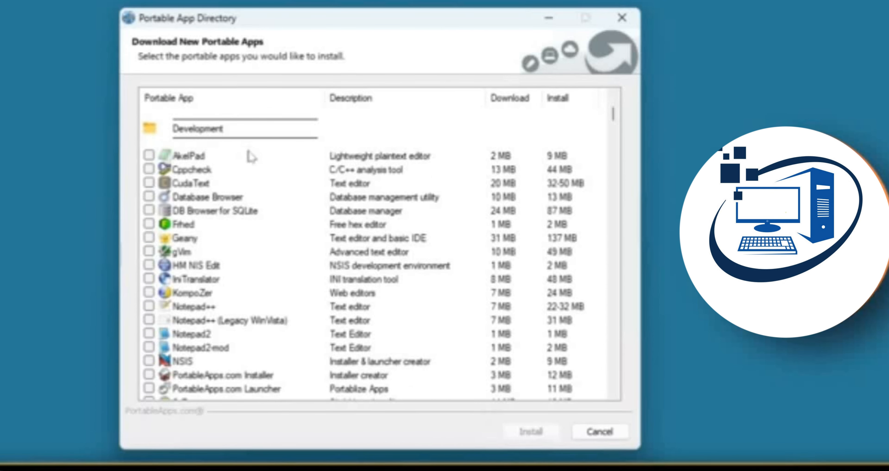
{"action": "scroll", "coordinate": [249, 164], "scroll_direction": "down", "scroll_amount": 3}
{"action": "scroll", "coordinate": [249, 164], "scroll_direction": "down", "scroll_amount": 1}
{"action": "scroll", "coordinate": [248, 167], "scroll_direction": "down", "scroll_amount": 3}
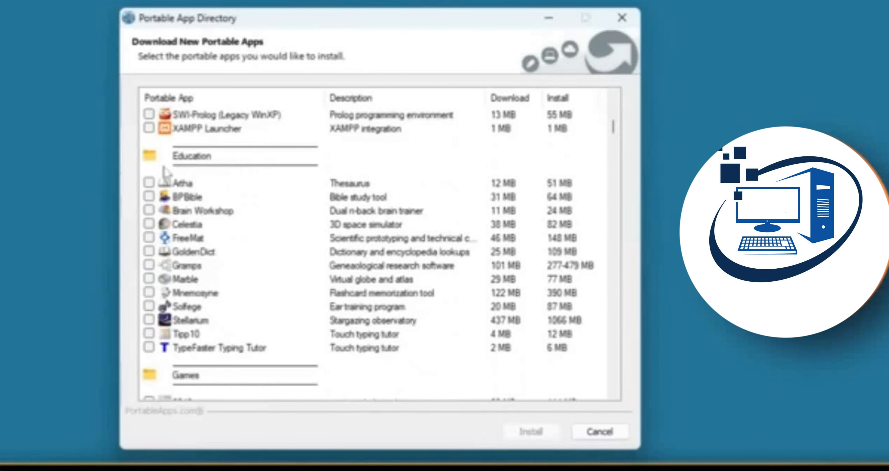
{"action": "scroll", "coordinate": [225, 277], "scroll_direction": "down", "scroll_amount": 2}
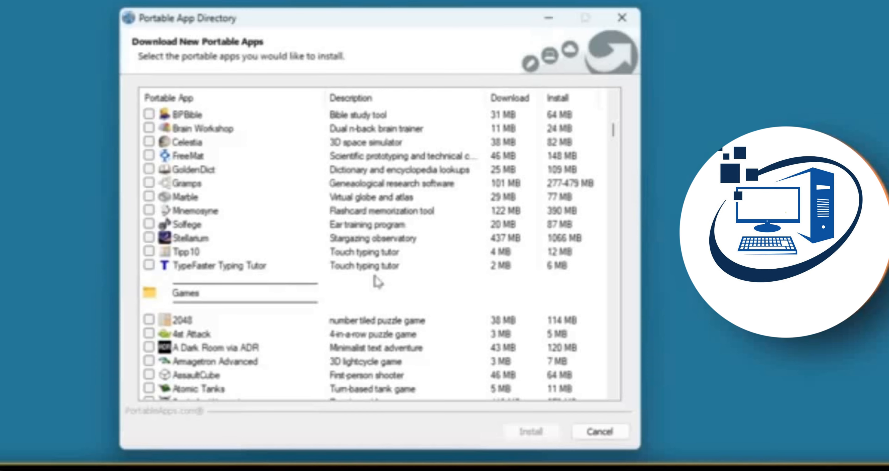
{"action": "scroll", "coordinate": [378, 281], "scroll_direction": "down", "scroll_amount": 3}
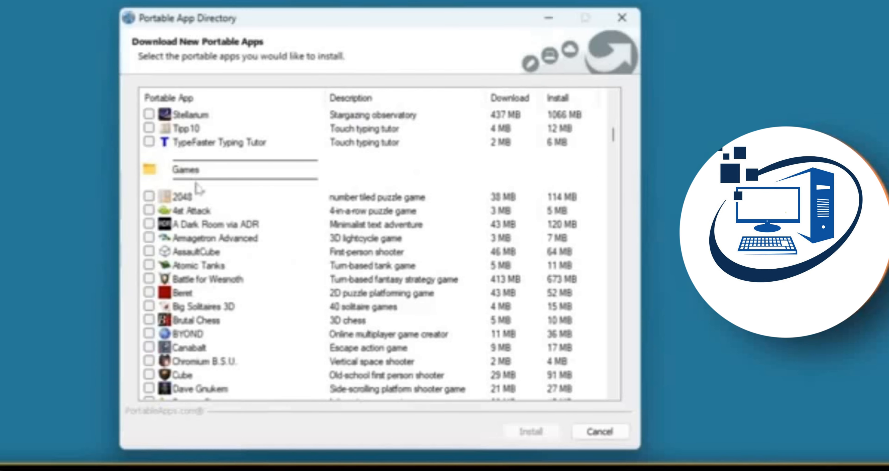
{"action": "scroll", "coordinate": [194, 207], "scroll_direction": "down", "scroll_amount": 2}
{"action": "scroll", "coordinate": [195, 207], "scroll_direction": "down", "scroll_amount": 10}
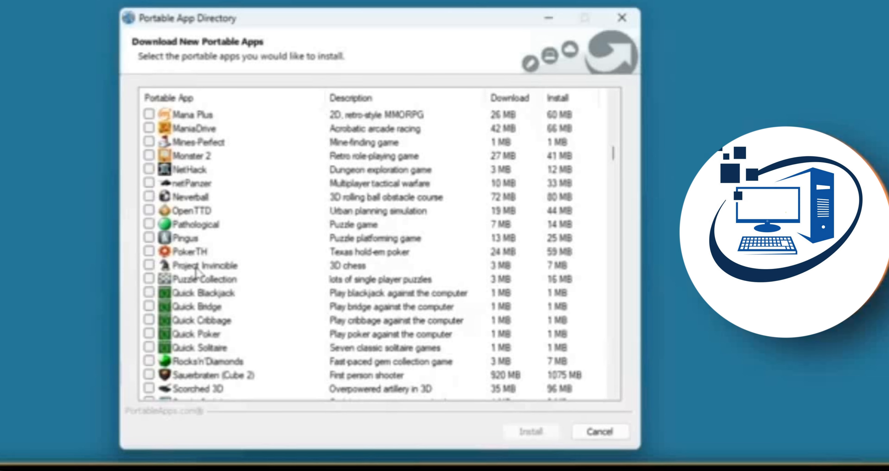
{"action": "scroll", "coordinate": [196, 272], "scroll_direction": "down", "scroll_amount": 20}
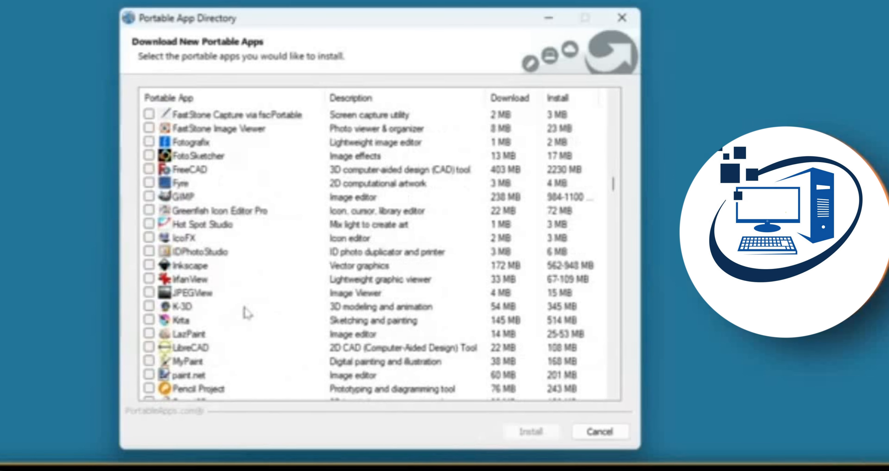
- Review the apps offered in the Graphics and Pictures category, including their descriptions and download and install sizes
{"action": "scroll", "coordinate": [247, 308], "scroll_direction": "up", "scroll_amount": 5}
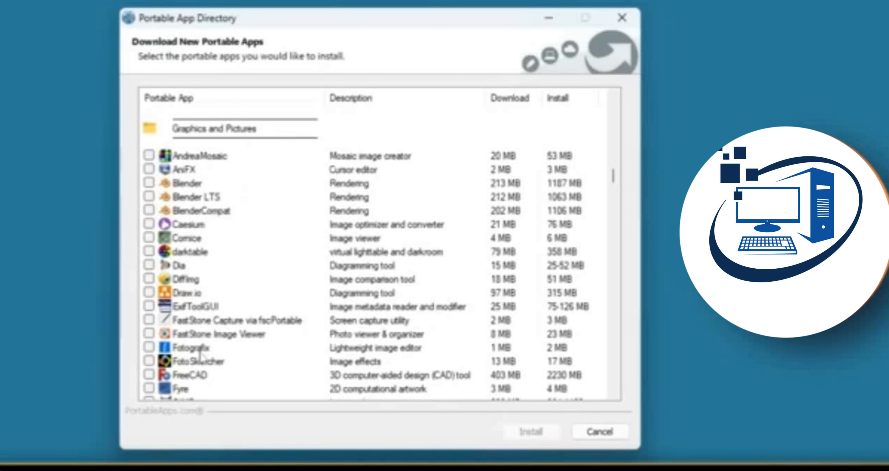
{"action": "scroll", "coordinate": [203, 359], "scroll_direction": "up", "scroll_amount": 1}
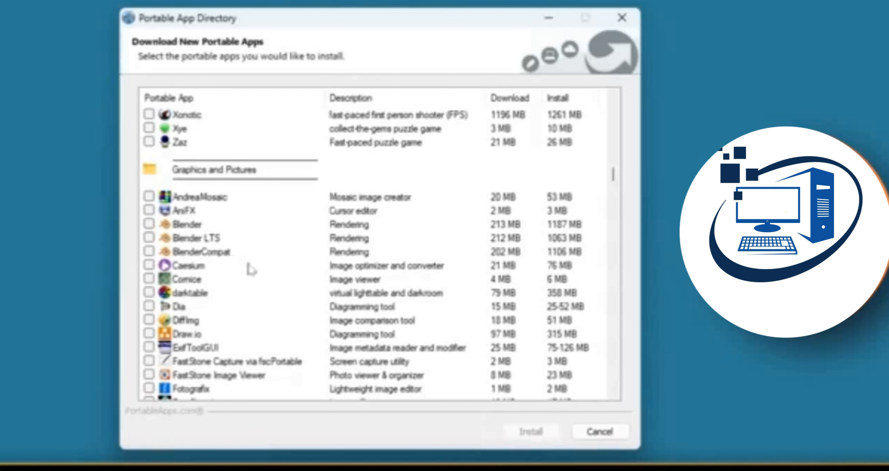
{"action": "scroll", "coordinate": [252, 266], "scroll_direction": "down", "scroll_amount": 3}
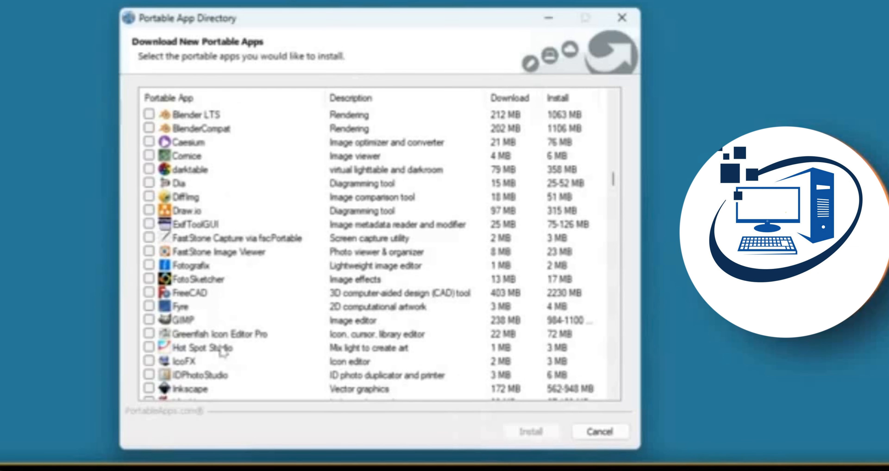
{"action": "scroll", "coordinate": [222, 356], "scroll_direction": "down", "scroll_amount": 3}
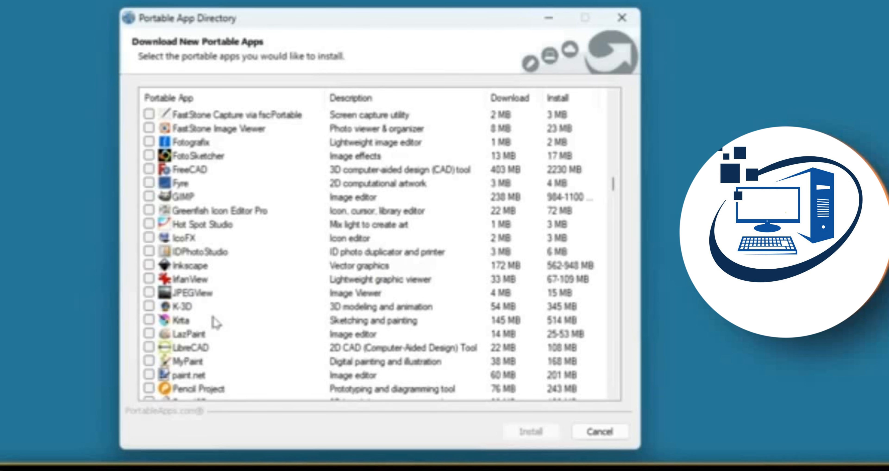
{"action": "scroll", "coordinate": [228, 294], "scroll_direction": "down", "scroll_amount": 4}
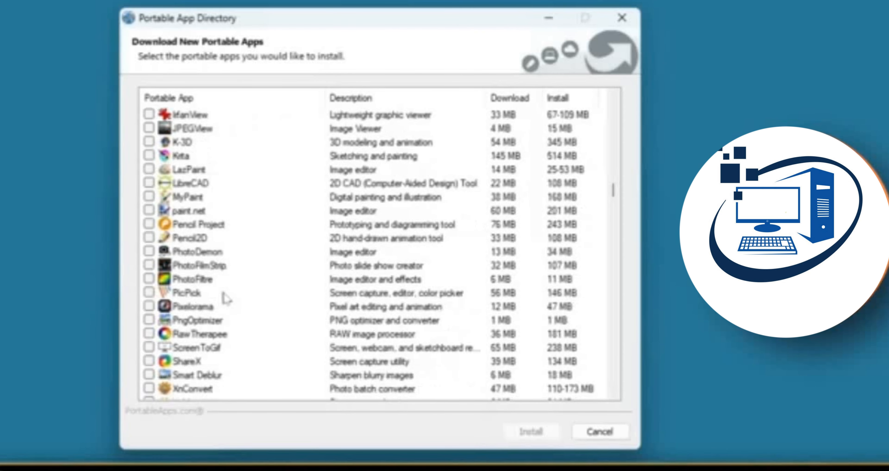
{"action": "scroll", "coordinate": [244, 340], "scroll_direction": "down", "scroll_amount": 2}
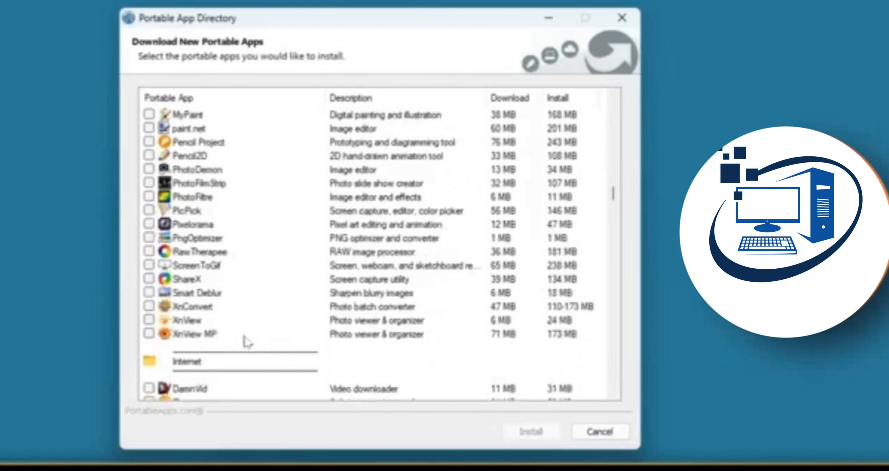
{"action": "scroll", "coordinate": [247, 341], "scroll_direction": "down", "scroll_amount": 1}
{"action": "scroll", "coordinate": [230, 304], "scroll_direction": "down", "scroll_amount": 2}
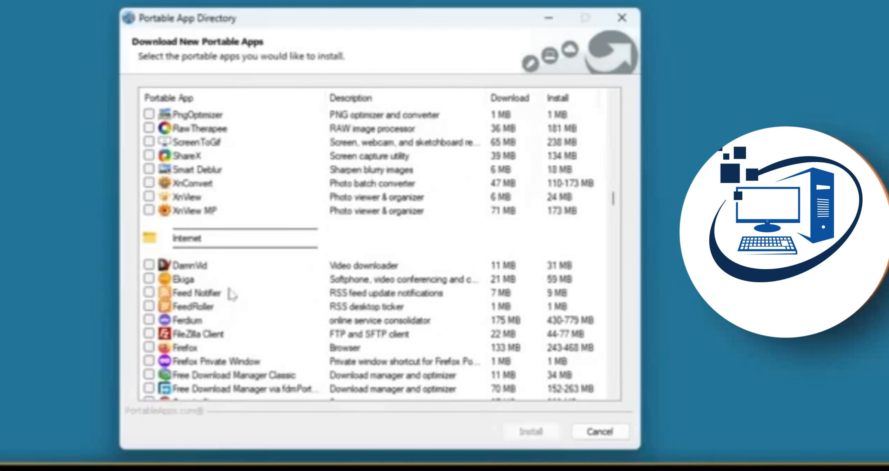
- Look through the browsers, chat clients and media tools in the Internet and Music and Video categories
{"action": "scroll", "coordinate": [218, 250], "scroll_direction": "down", "scroll_amount": 2}
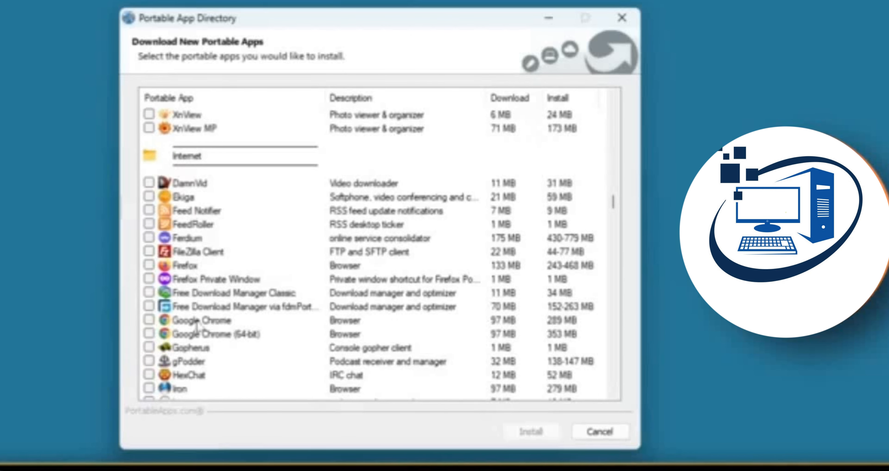
{"action": "scroll", "coordinate": [199, 326], "scroll_direction": "down", "scroll_amount": 1}
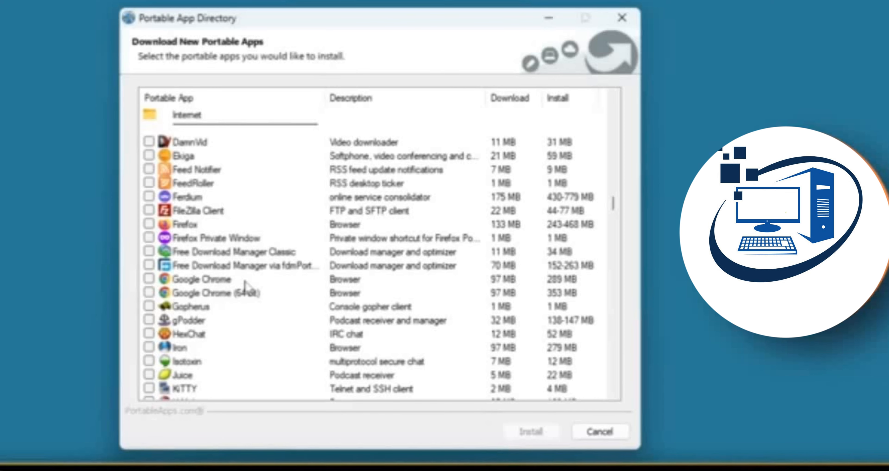
{"action": "scroll", "coordinate": [278, 326], "scroll_direction": "down", "scroll_amount": 3}
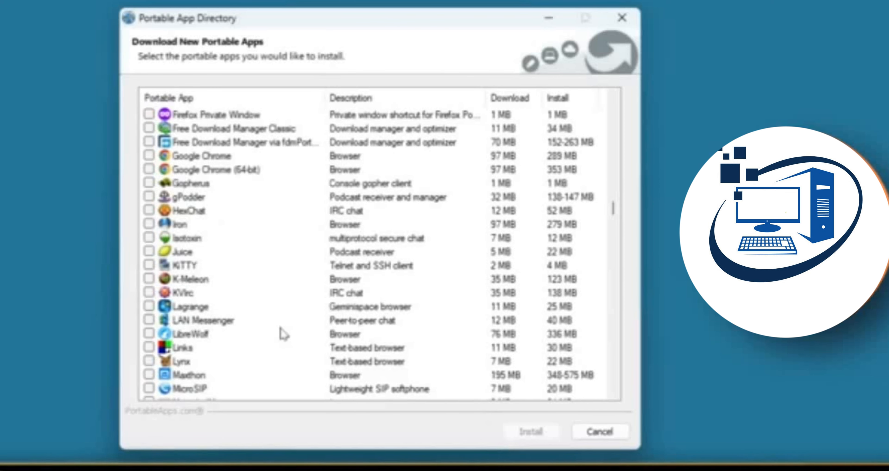
{"action": "scroll", "coordinate": [277, 328], "scroll_direction": "down", "scroll_amount": 4}
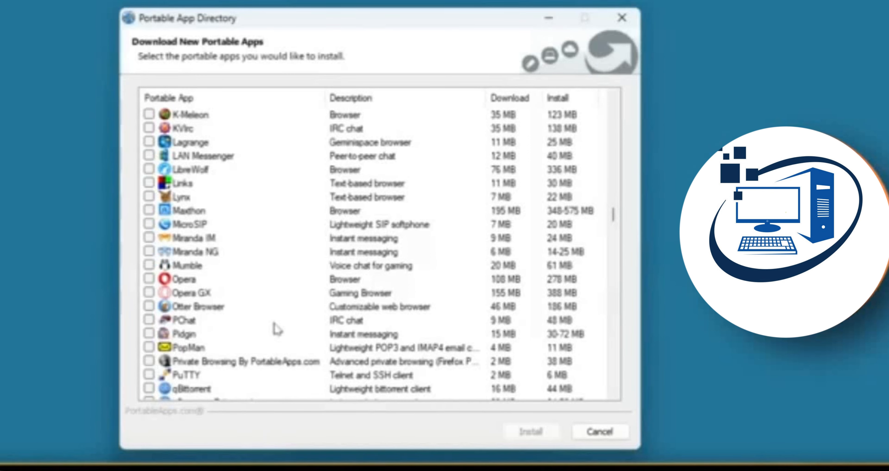
{"action": "scroll", "coordinate": [232, 287], "scroll_direction": "down", "scroll_amount": 5}
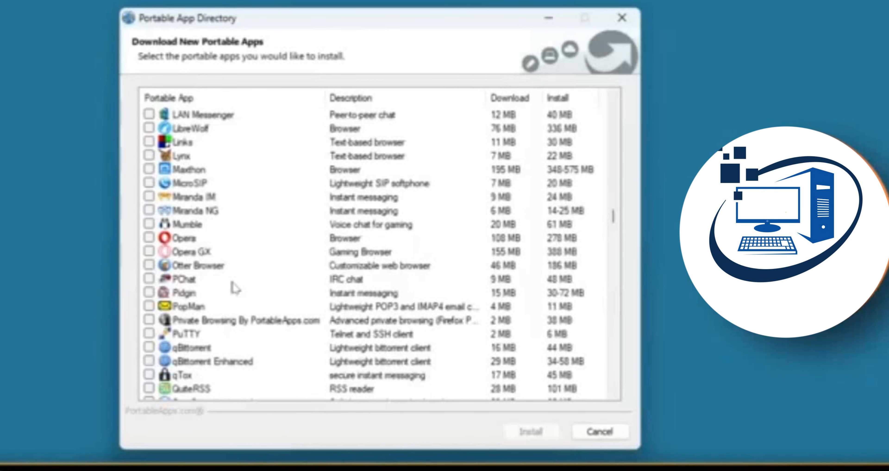
{"action": "scroll", "coordinate": [232, 286], "scroll_direction": "down", "scroll_amount": 7}
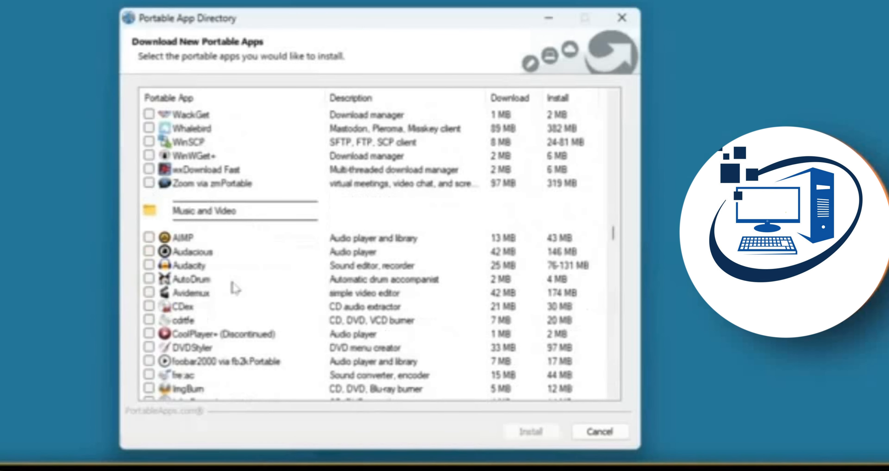
{"action": "scroll", "coordinate": [275, 227], "scroll_direction": "down", "scroll_amount": 3}
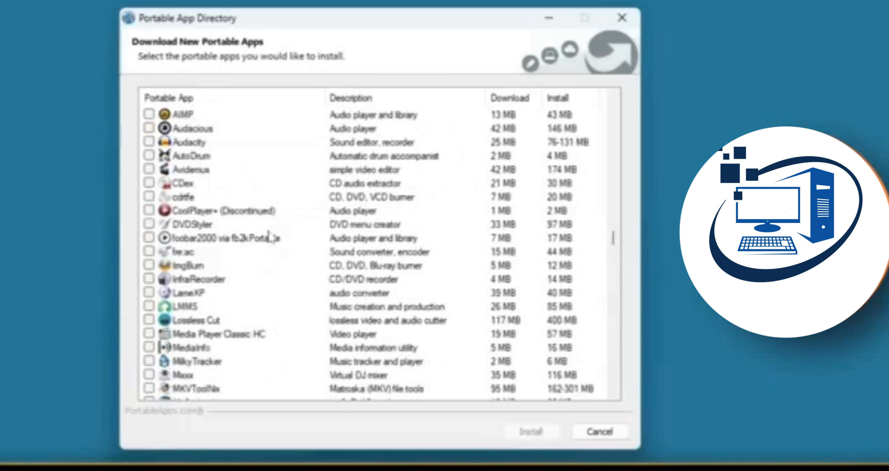
{"action": "scroll", "coordinate": [257, 302], "scroll_direction": "down", "scroll_amount": 4}
{"action": "scroll", "coordinate": [244, 349], "scroll_direction": "down", "scroll_amount": 2}
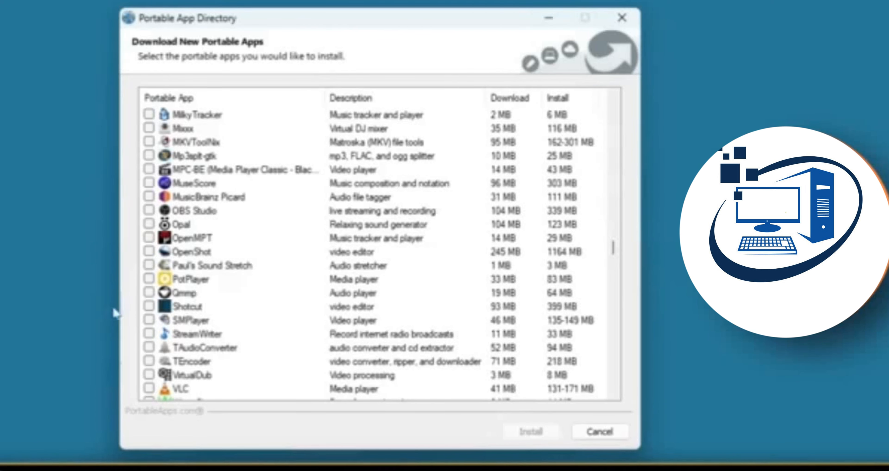
- Examine the remaining apps in the Office, Security and Utilities categories
{"action": "scroll", "coordinate": [241, 328], "scroll_direction": "down", "scroll_amount": 4}
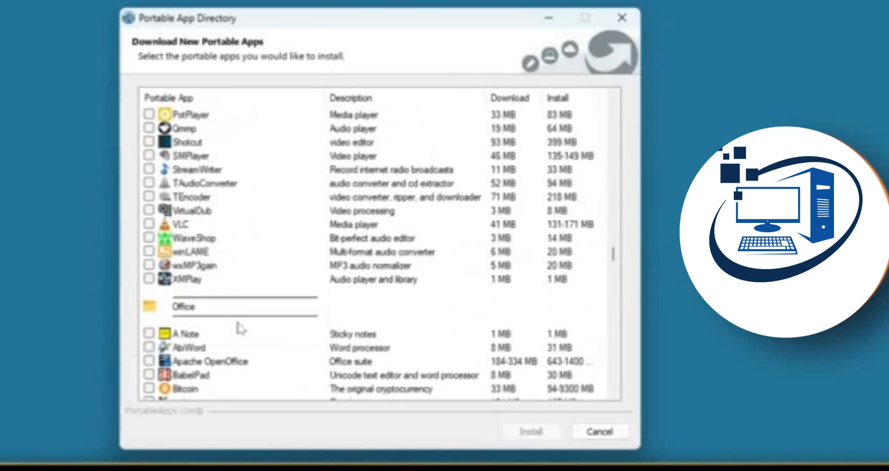
{"action": "scroll", "coordinate": [224, 241], "scroll_direction": "down", "scroll_amount": 3}
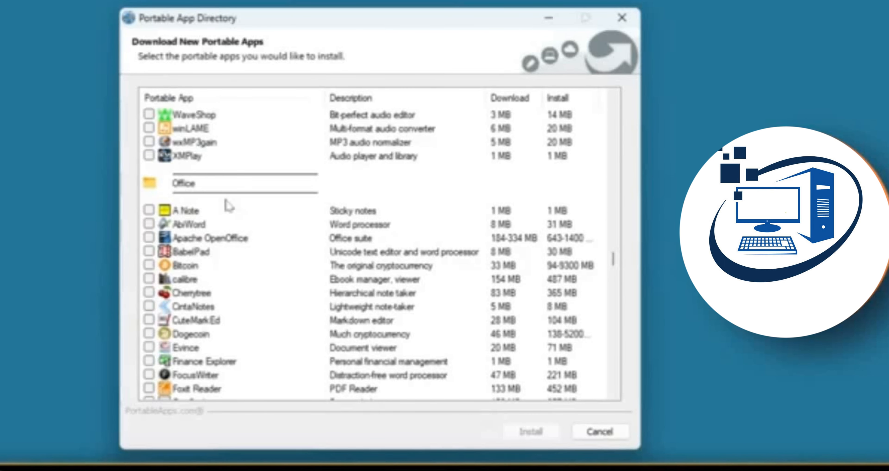
{"action": "scroll", "coordinate": [227, 206], "scroll_direction": "down", "scroll_amount": 1}
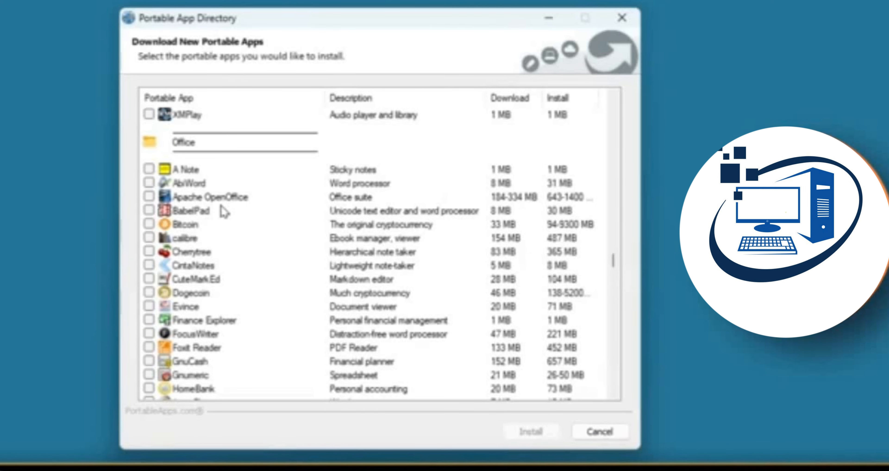
{"action": "scroll", "coordinate": [234, 208], "scroll_direction": "down", "scroll_amount": 1}
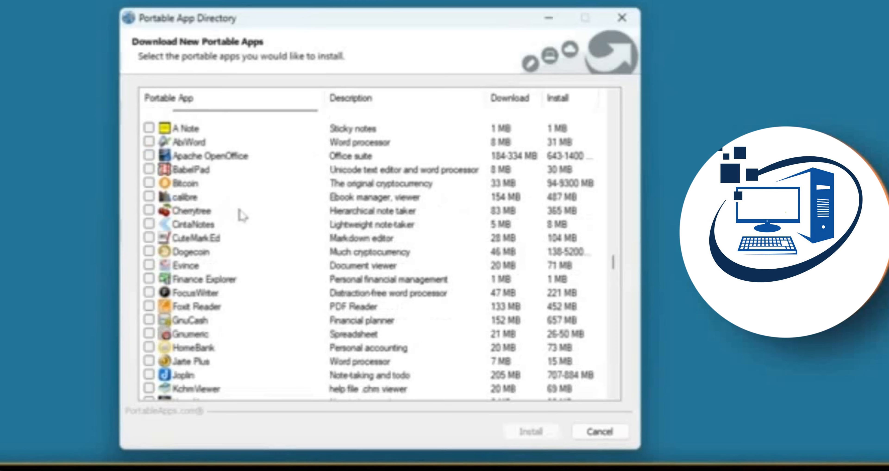
{"action": "scroll", "coordinate": [244, 281], "scroll_direction": "down", "scroll_amount": 3}
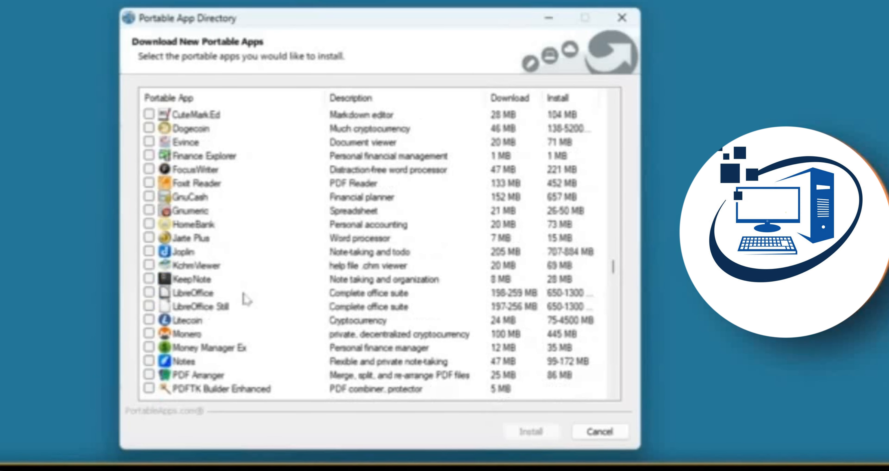
{"action": "scroll", "coordinate": [247, 310], "scroll_direction": "down", "scroll_amount": 4}
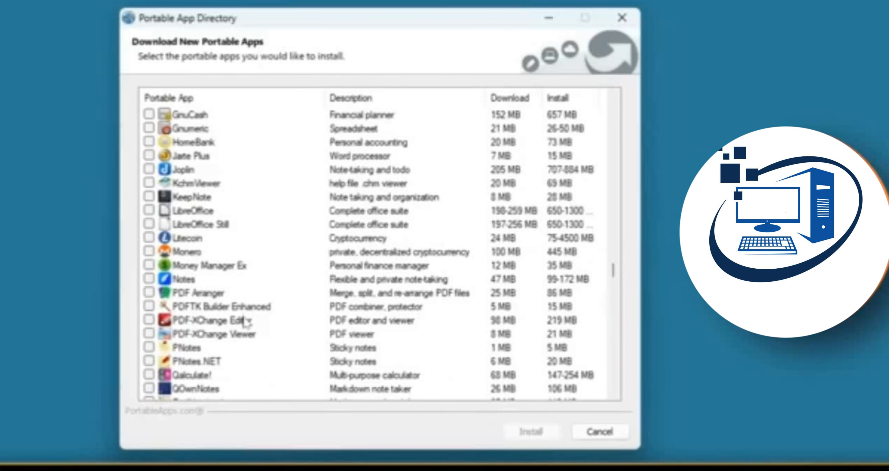
{"action": "scroll", "coordinate": [246, 322], "scroll_direction": "down", "scroll_amount": 3}
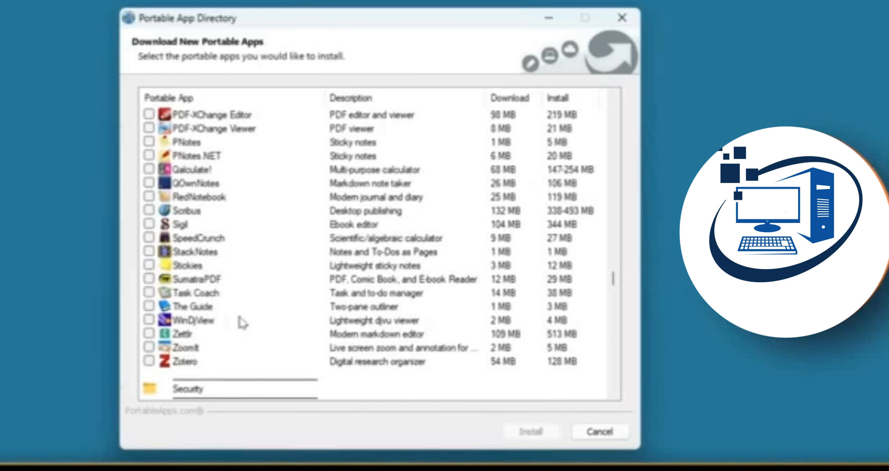
{"action": "scroll", "coordinate": [242, 321], "scroll_direction": "down", "scroll_amount": 5}
{"action": "scroll", "coordinate": [288, 256], "scroll_direction": "down", "scroll_amount": 6}
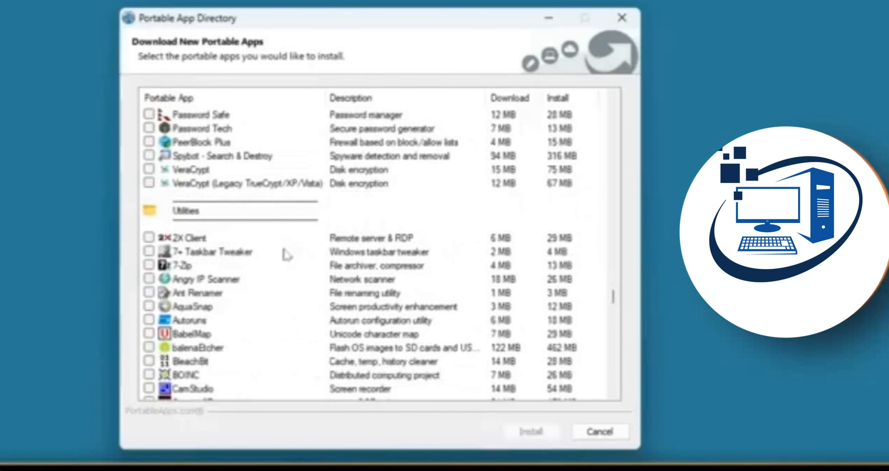
{"action": "scroll", "coordinate": [289, 256], "scroll_direction": "down", "scroll_amount": 20}
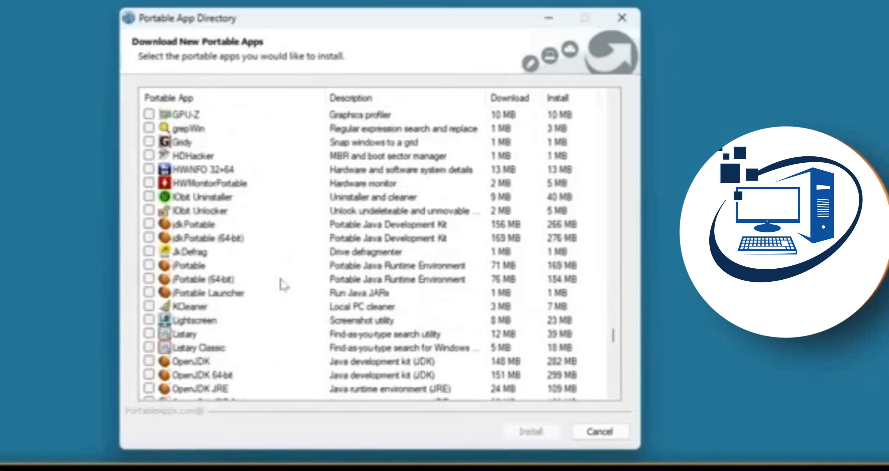
{"action": "scroll", "coordinate": [292, 300], "scroll_direction": "down", "scroll_amount": 6}
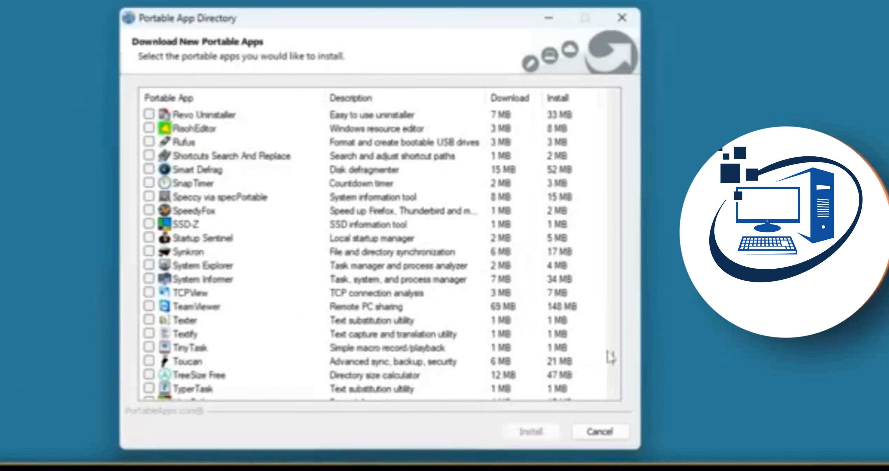
- Return to the Graphics and Pictures category and select Blender and Pencil2D for installation
{"action": "left_click_drag", "start_coordinate": [614, 360], "coordinate": [646, 158]}
{"action": "scroll", "coordinate": [201, 266], "scroll_direction": "down", "scroll_amount": 12}
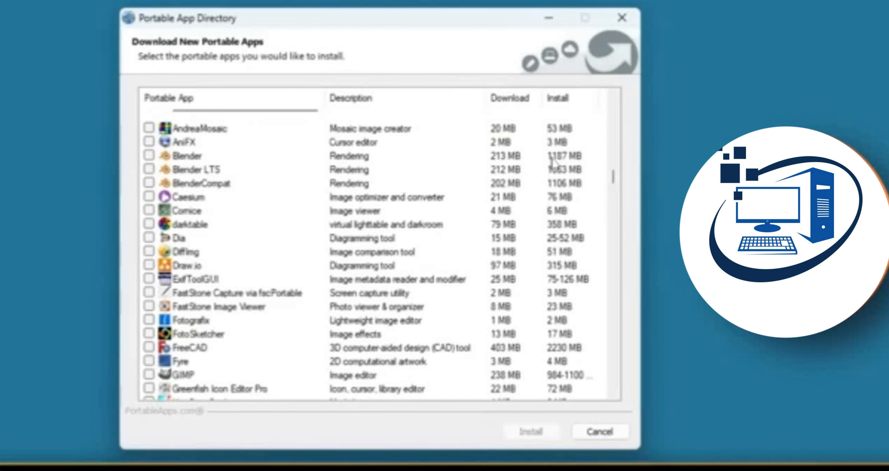
{"action": "left_click", "coordinate": [149, 157]}
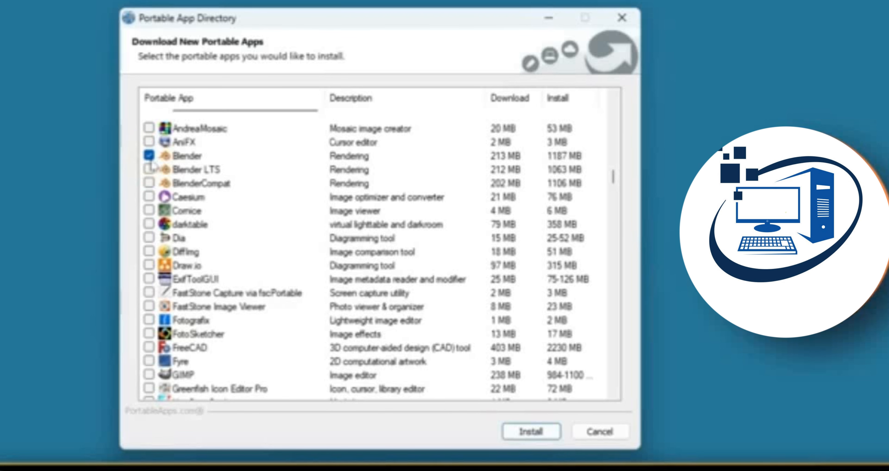
{"action": "scroll", "coordinate": [168, 300], "scroll_direction": "down", "scroll_amount": 1}
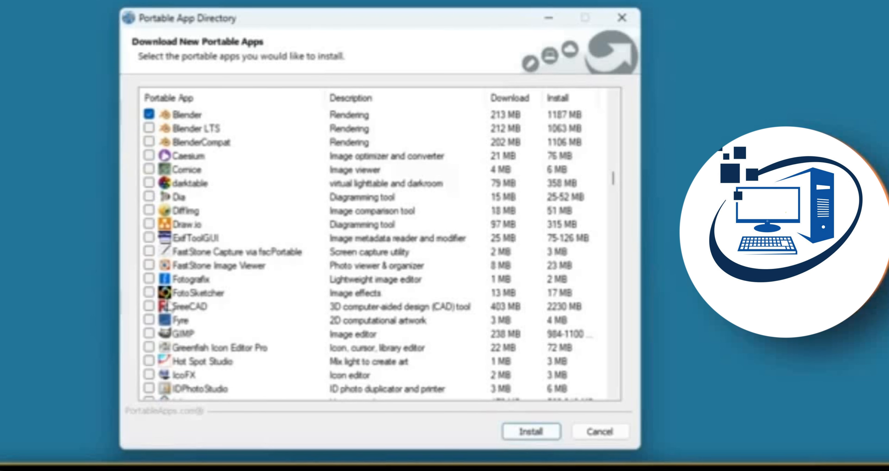
{"action": "scroll", "coordinate": [281, 321], "scroll_direction": "down", "scroll_amount": 7}
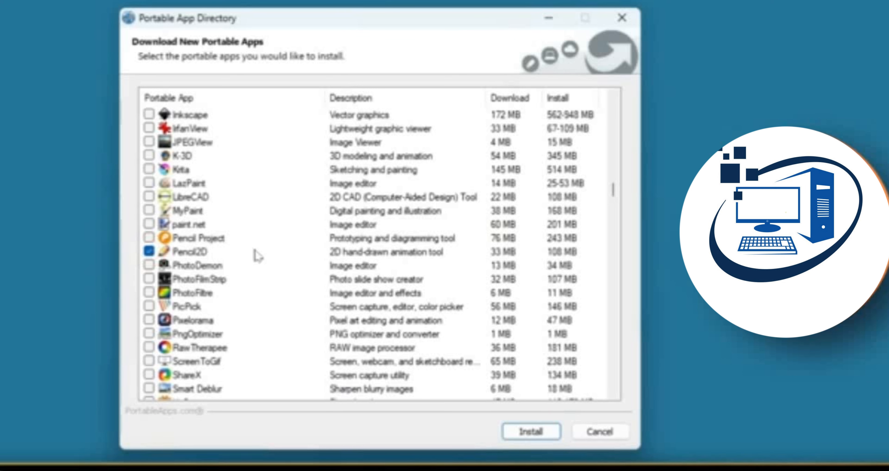
- Mark Krita, JPEGView and Inkscape for installation in the Graphics and Pictures category
{"action": "left_click", "coordinate": [148, 169]}
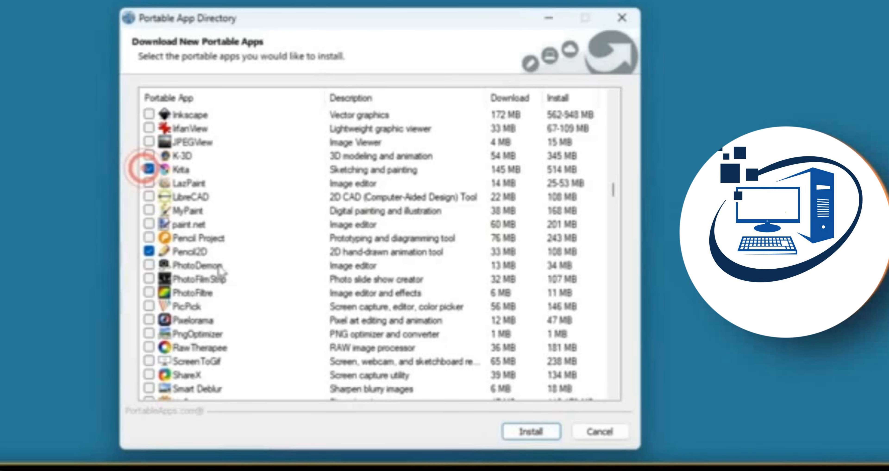
{"action": "left_click", "coordinate": [149, 142]}
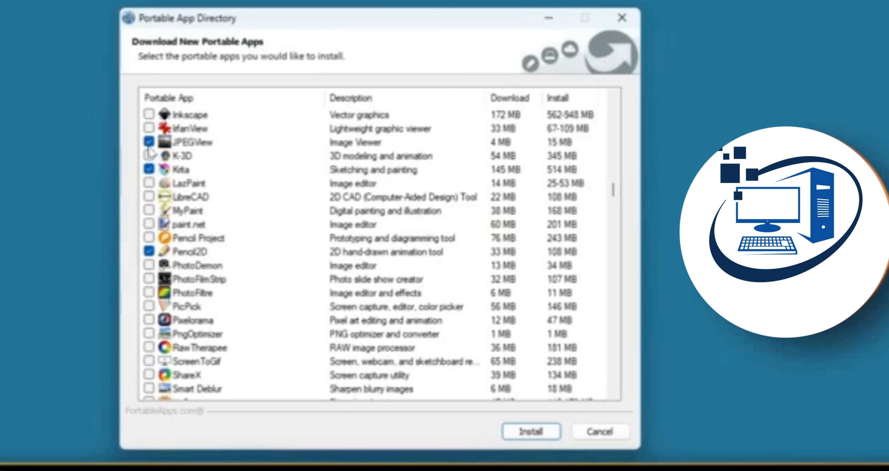
{"action": "scroll", "coordinate": [228, 246], "scroll_direction": "up", "scroll_amount": 1}
{"action": "scroll", "coordinate": [229, 245], "scroll_direction": "up", "scroll_amount": 1}
{"action": "left_click", "coordinate": [149, 197]}
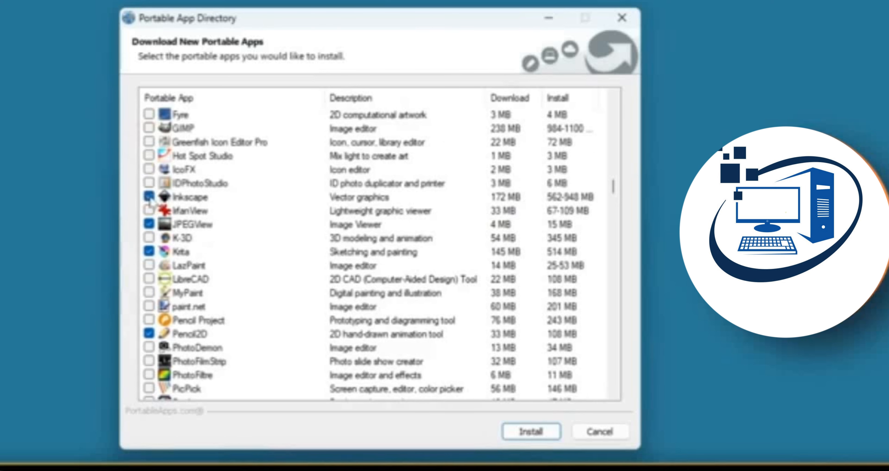
- Mark the standard Firefox browser for installation in the Internet category
{"action": "scroll", "coordinate": [228, 152], "scroll_direction": "up", "scroll_amount": 2}
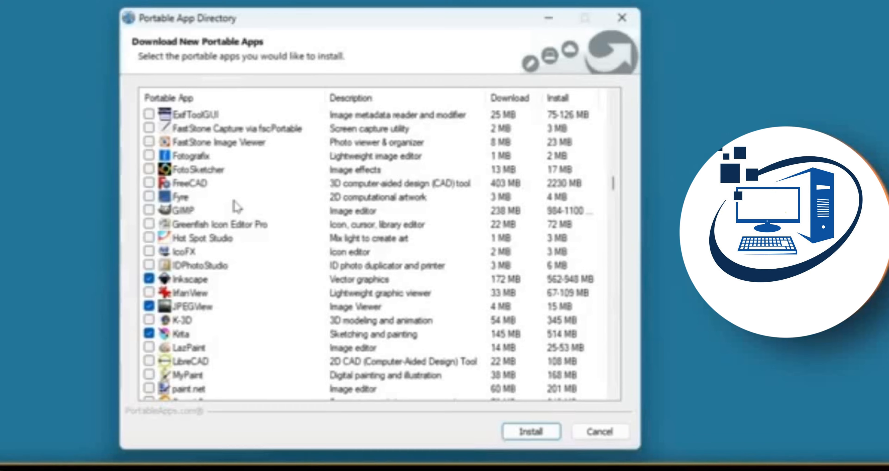
{"action": "scroll", "coordinate": [235, 207], "scroll_direction": "up", "scroll_amount": 8}
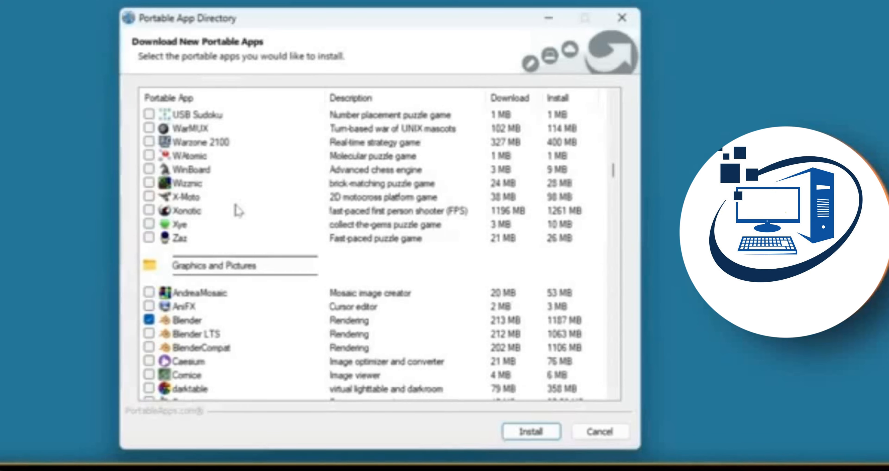
{"action": "scroll", "coordinate": [236, 207], "scroll_direction": "up", "scroll_amount": 20}
{"action": "scroll", "coordinate": [257, 214], "scroll_direction": "down", "scroll_amount": 20}
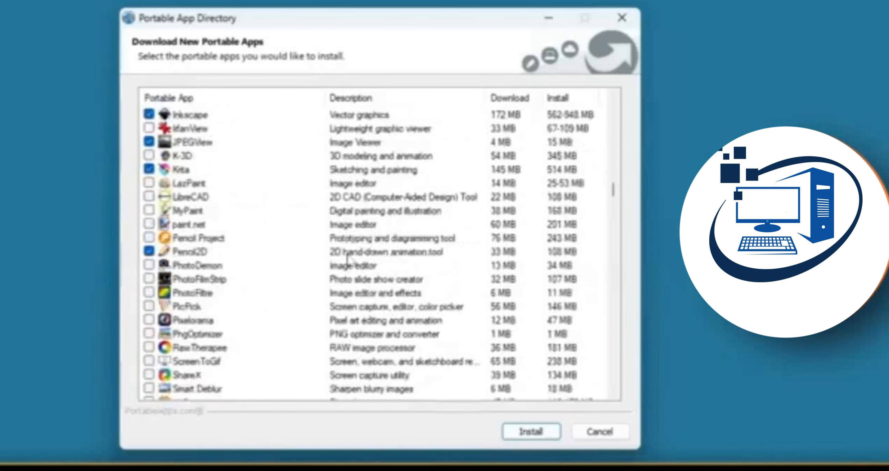
{"action": "scroll", "coordinate": [346, 259], "scroll_direction": "down", "scroll_amount": 15}
{"action": "scroll", "coordinate": [247, 288], "scroll_direction": "up", "scroll_amount": 1}
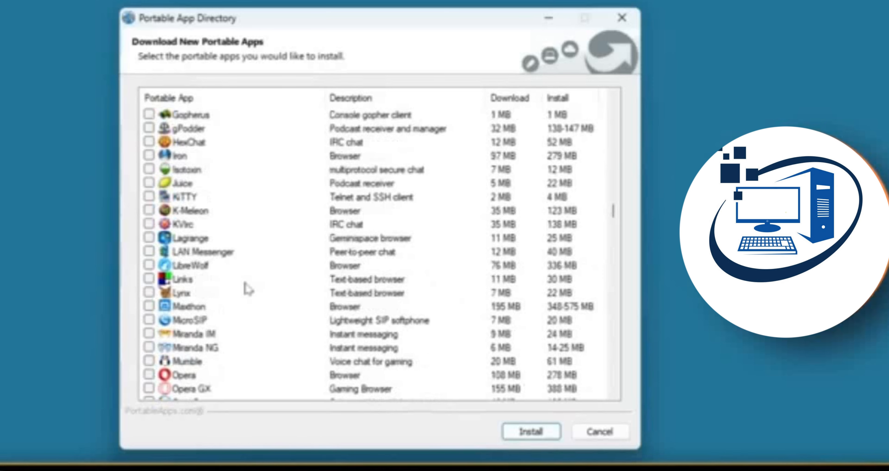
{"action": "scroll", "coordinate": [247, 289], "scroll_direction": "up", "scroll_amount": 5}
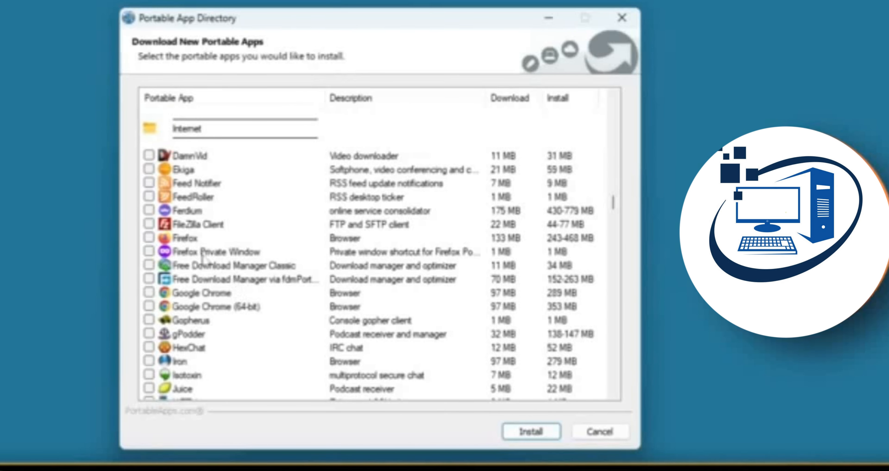
{"action": "left_click", "coordinate": [149, 238]}
- Mark the Shotcut video editor for installation in the Music and Video category and install all the chosen apps
{"action": "scroll", "coordinate": [214, 234], "scroll_direction": "down", "scroll_amount": 15}
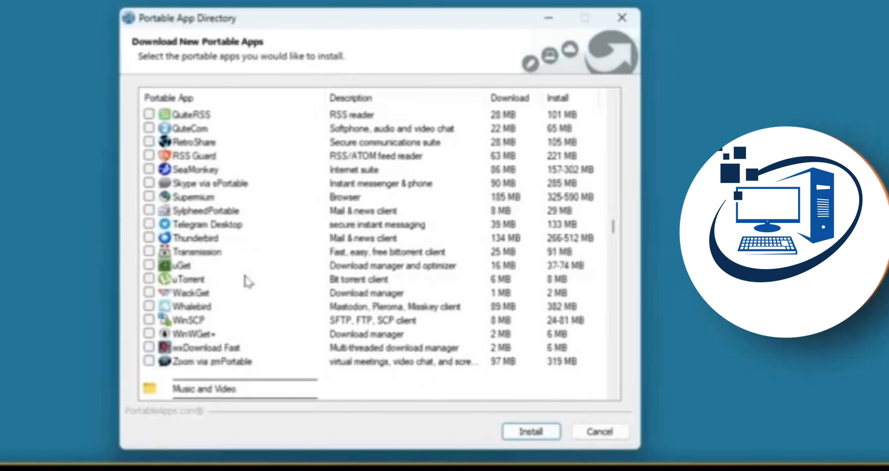
{"action": "scroll", "coordinate": [248, 280], "scroll_direction": "down", "scroll_amount": 3}
{"action": "scroll", "coordinate": [249, 282], "scroll_direction": "down", "scroll_amount": 7}
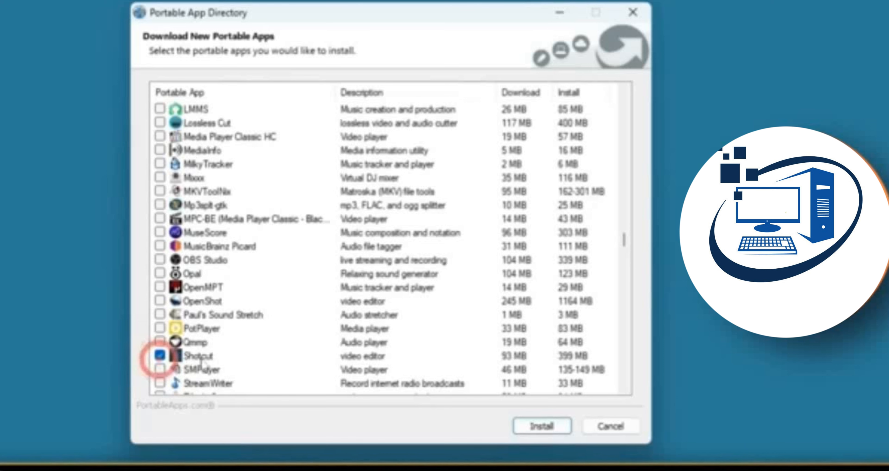
{"action": "scroll", "coordinate": [162, 367], "scroll_direction": "down", "scroll_amount": 1}
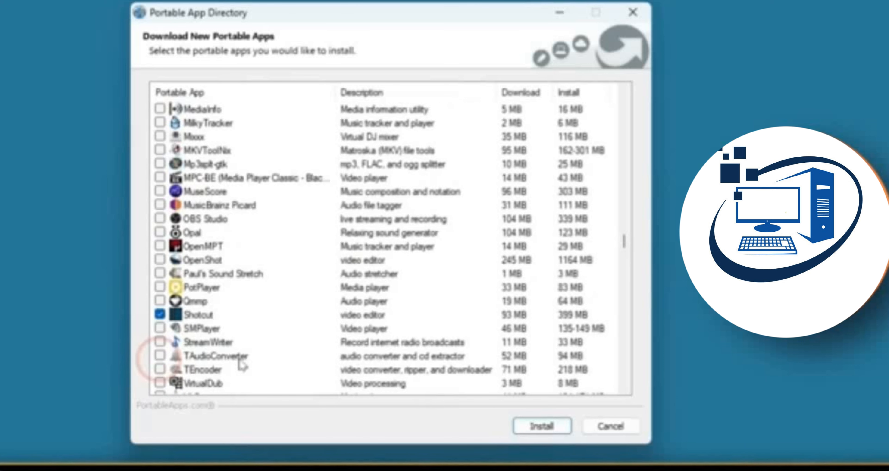
{"action": "left_click", "coordinate": [552, 430]}
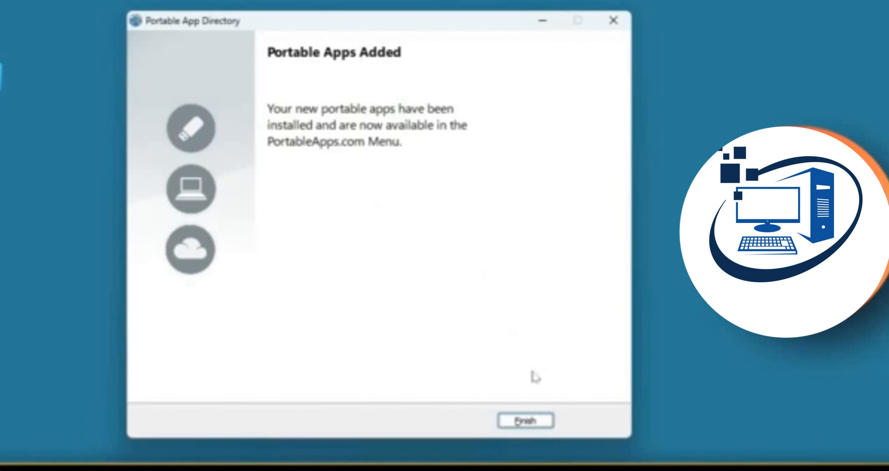
{"action": "left_click", "coordinate": [527, 421]}
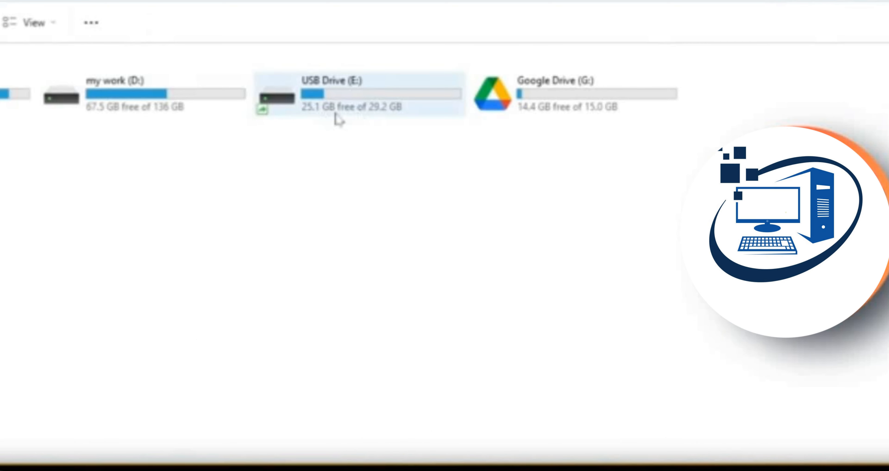
- Open USB Drive (E:) and run its Start application to bring up the PortableApps.com menu
{"action": "double_click", "coordinate": [313, 112]}
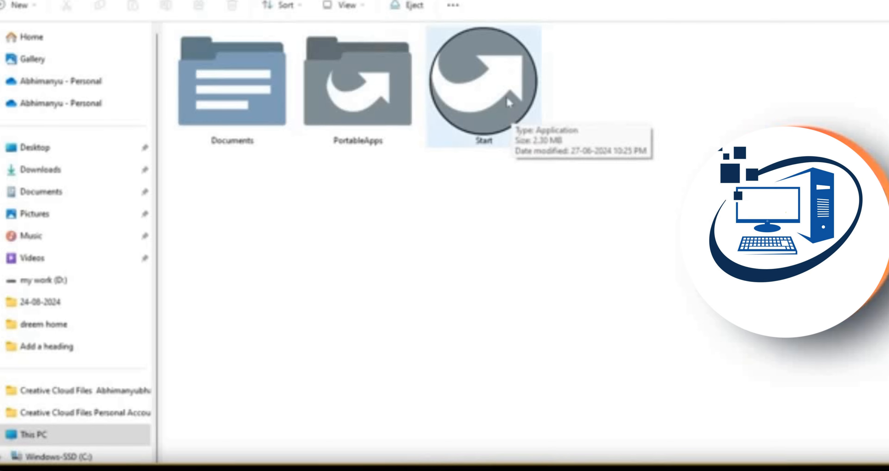
{"action": "left_click", "coordinate": [484, 89]}
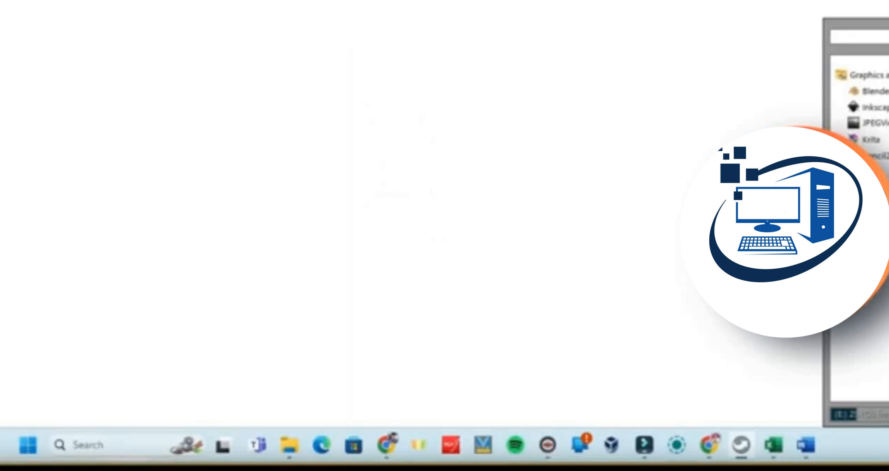
{"action": "left_click", "coordinate": [27, 445]}
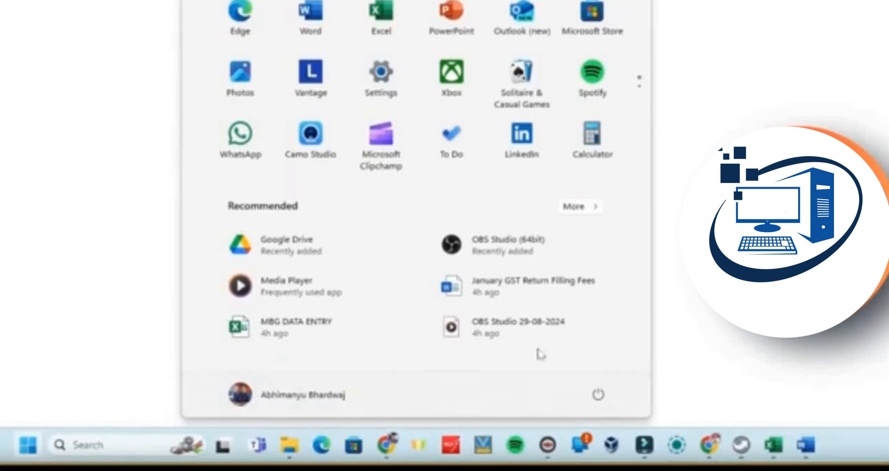
{"action": "key", "text": "super"}
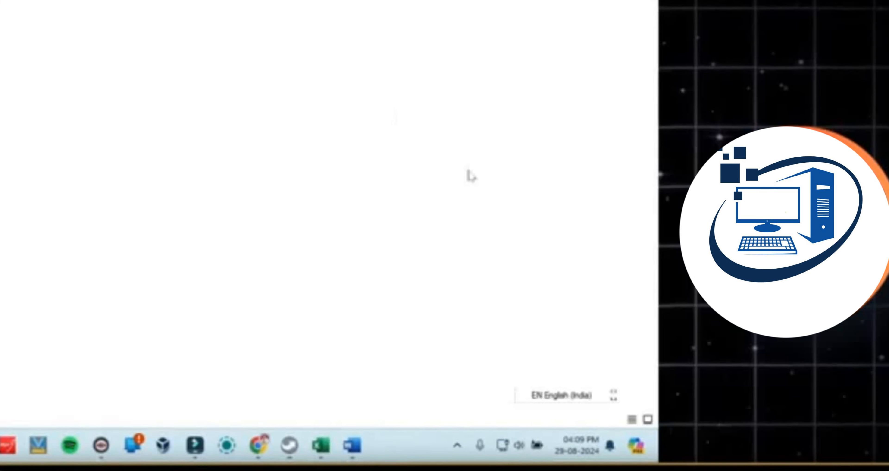
{"action": "left_click", "coordinate": [291, 447]}
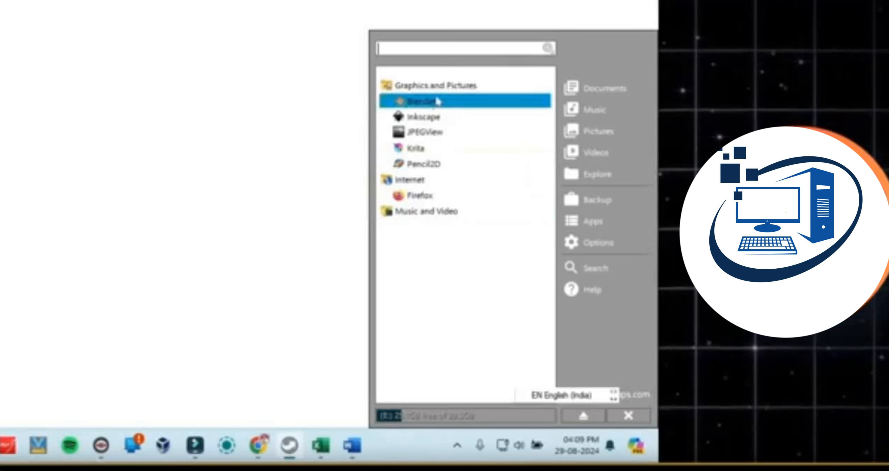
- Expand the Internet and Music and Video categories to view the portable apps installed in them
{"action": "left_click", "coordinate": [427, 87]}
{"action": "left_click", "coordinate": [447, 87]}
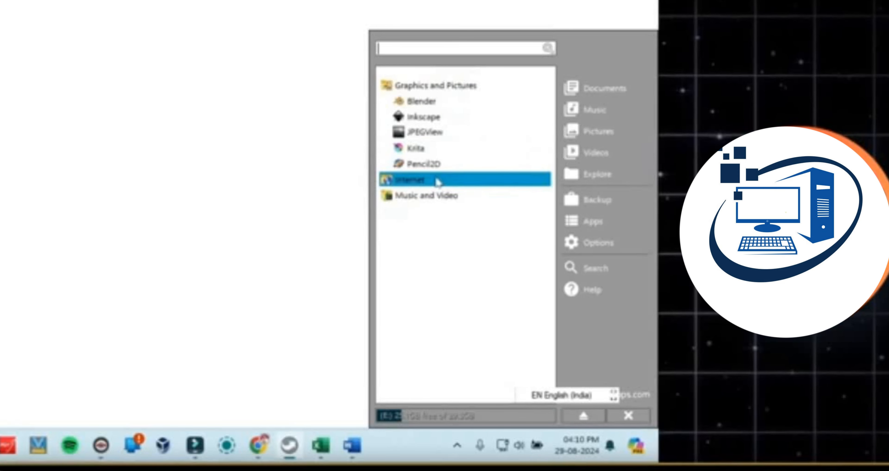
{"action": "left_click", "coordinate": [436, 181]}
{"action": "left_click", "coordinate": [435, 211]}
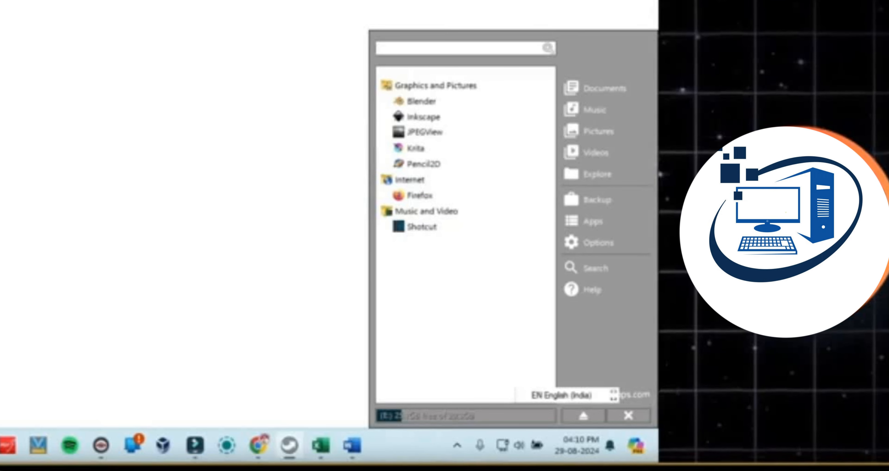
{"action": "left_click", "coordinate": [475, 106]}
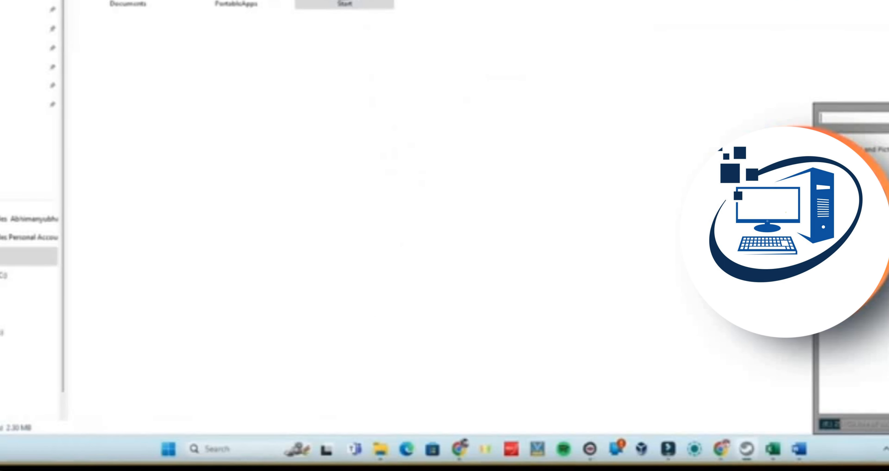
- Search Windows for "blen" to check whether Blender is installed on the computer, and close the search
{"action": "left_click", "coordinate": [247, 450]}
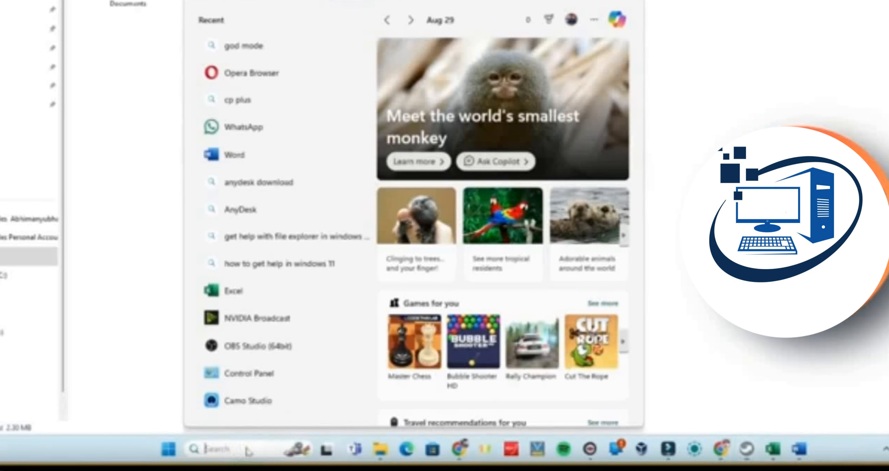
{"action": "type", "text": "blen"}
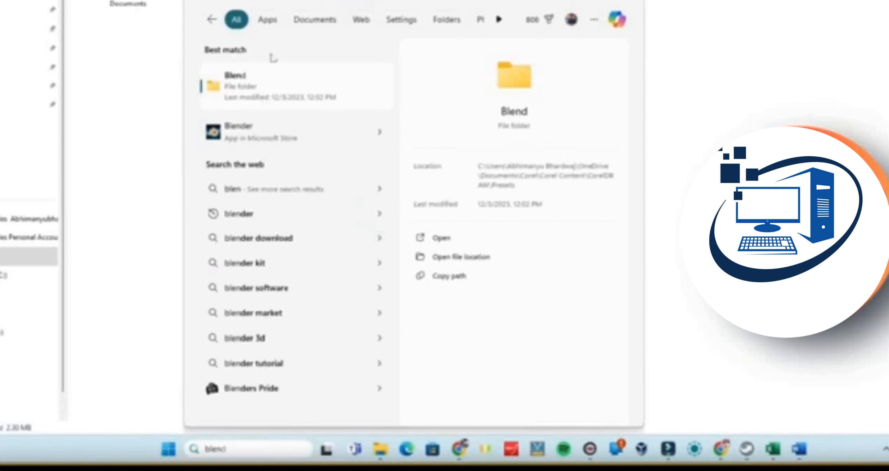
{"action": "key", "text": "Escape"}
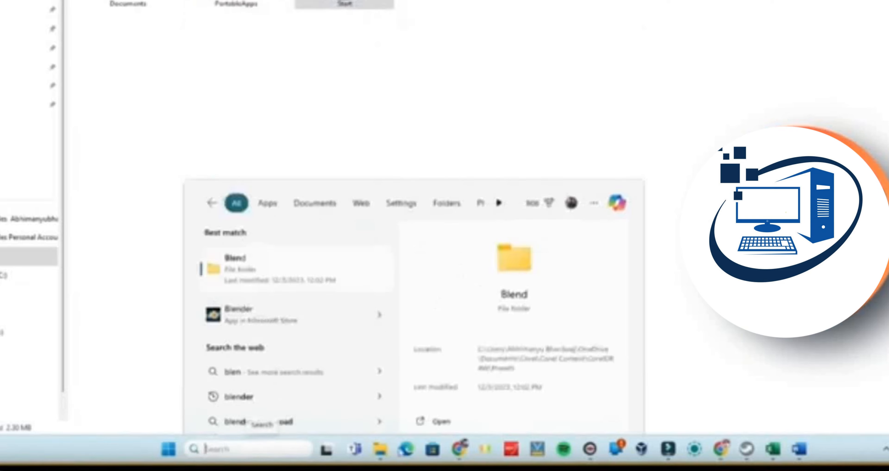
- Try out the portable Pencil2D by sketching a looping freehand line on the canvas, and close it without saving
{"action": "left_click", "coordinate": [746, 449]}
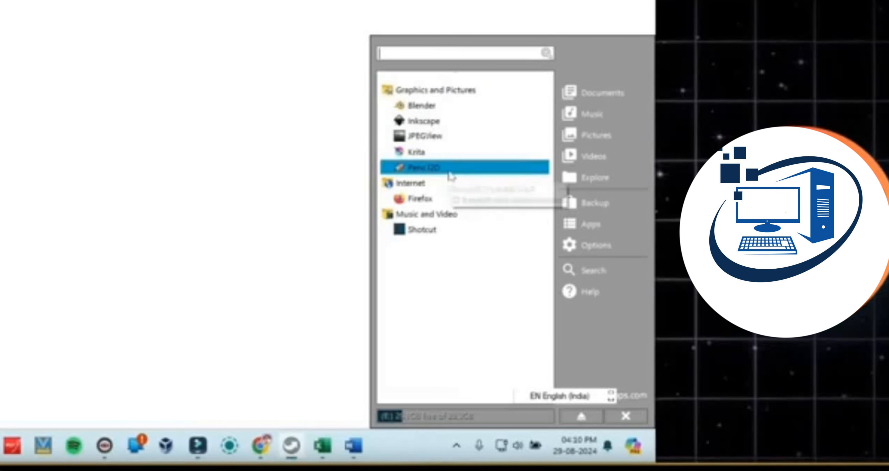
{"action": "left_click", "coordinate": [450, 176]}
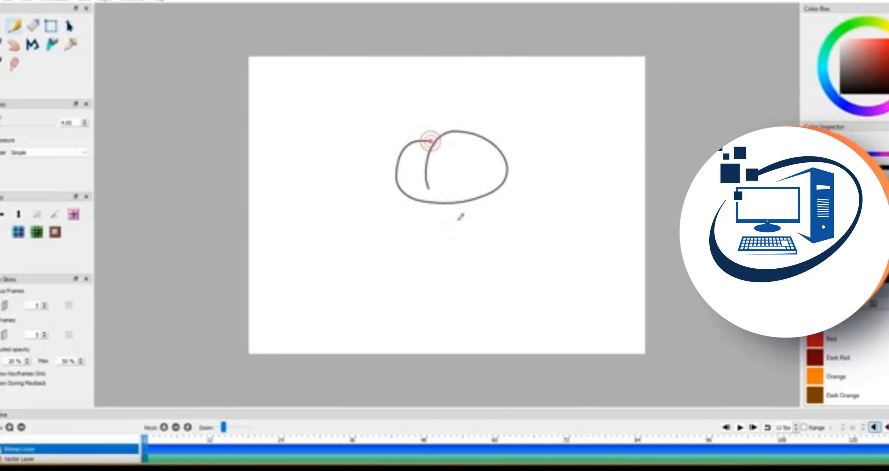
{"action": "left_click_drag", "start_coordinate": [458, 219], "coordinate": [606, 275]}
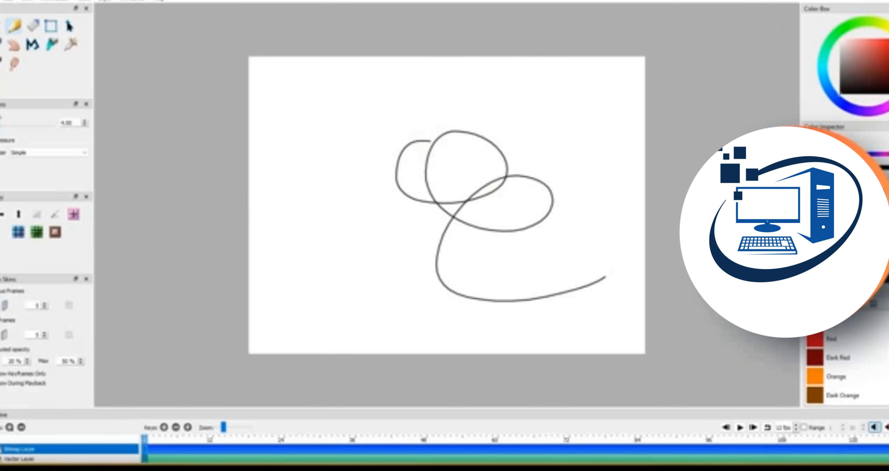
{"action": "left_click", "coordinate": [888, 1]}
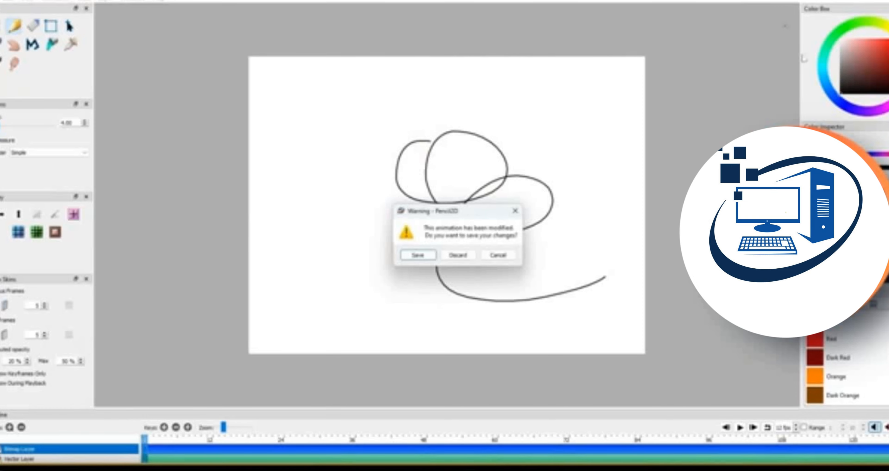
{"action": "left_click", "coordinate": [458, 255]}
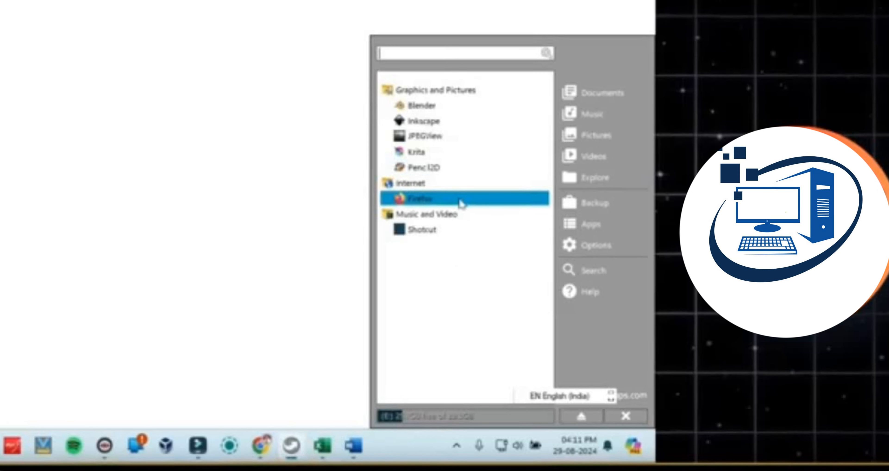
- Run the portable Firefox in a maximized window and launch Blender from the PortableApps.com menu
{"action": "left_click", "coordinate": [459, 199]}
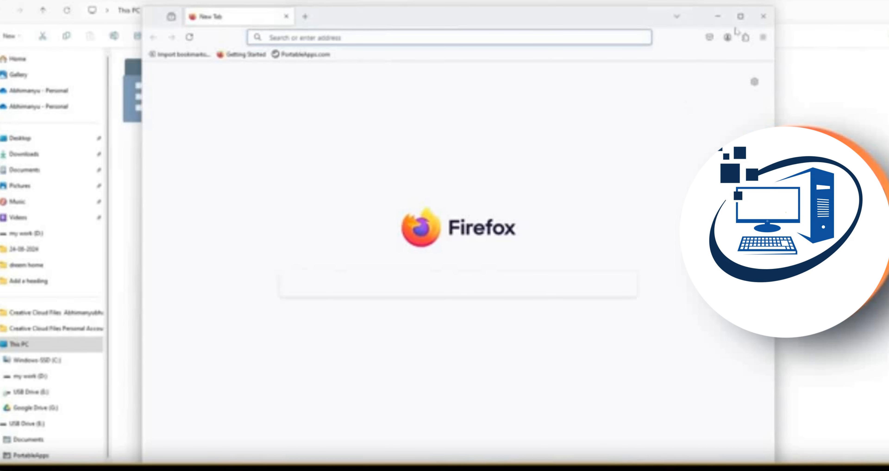
{"action": "left_click", "coordinate": [741, 18]}
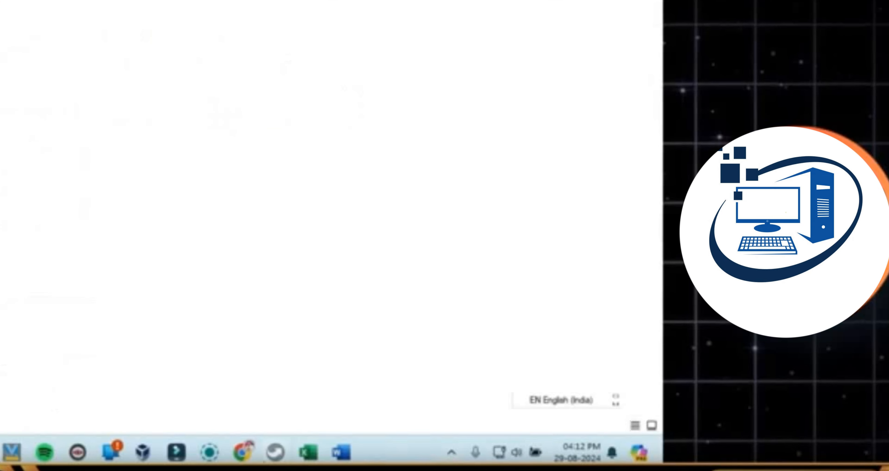
{"action": "left_click", "coordinate": [278, 452]}
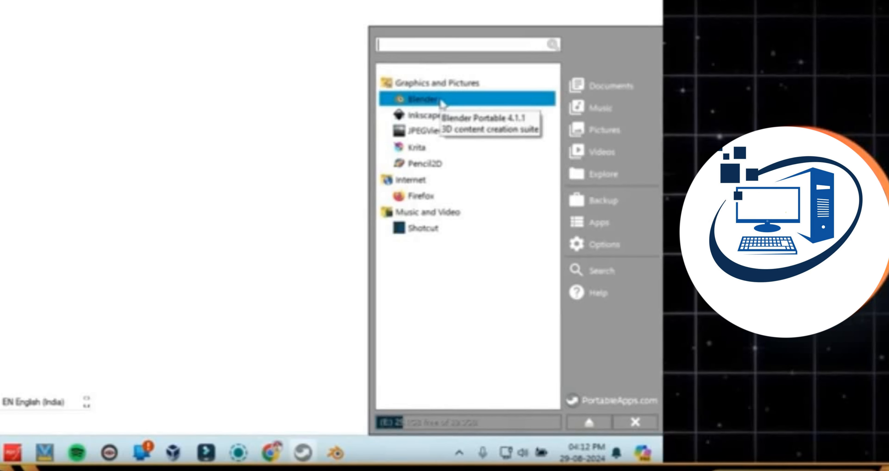
{"action": "left_click", "coordinate": [441, 101]}
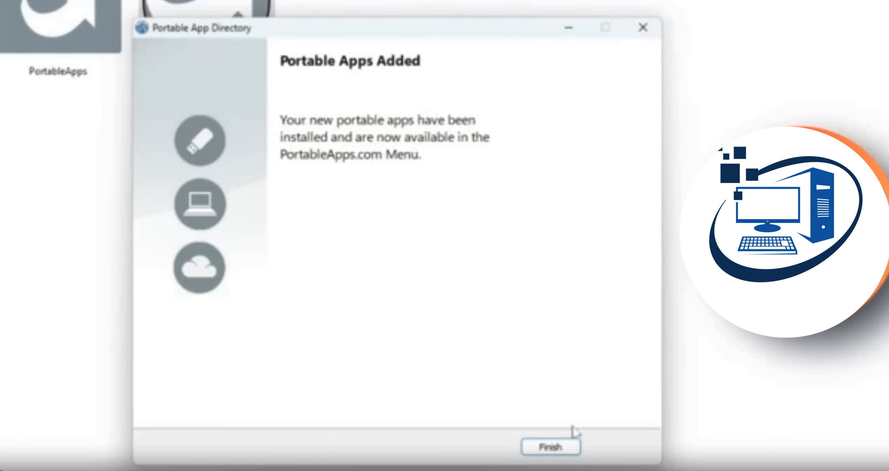
- Finish adding the new portable app and launch On-Screen Keyboard from the Accessibility category
{"action": "left_click", "coordinate": [554, 447]}
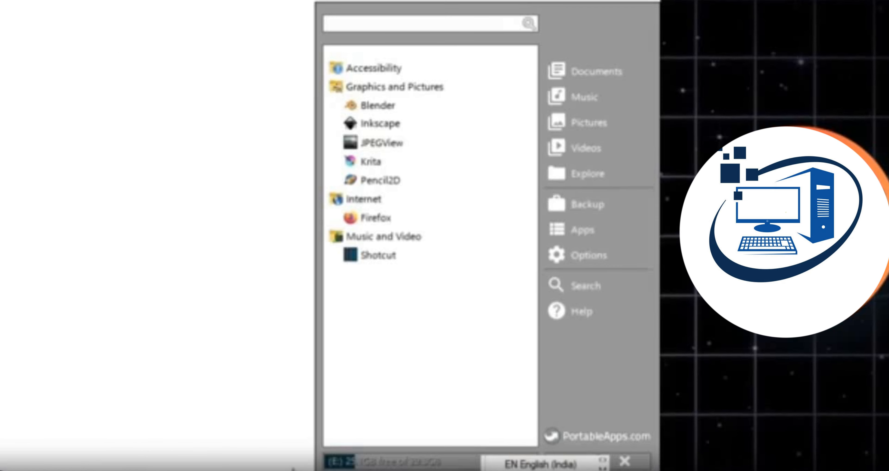
{"action": "left_click", "coordinate": [397, 68]}
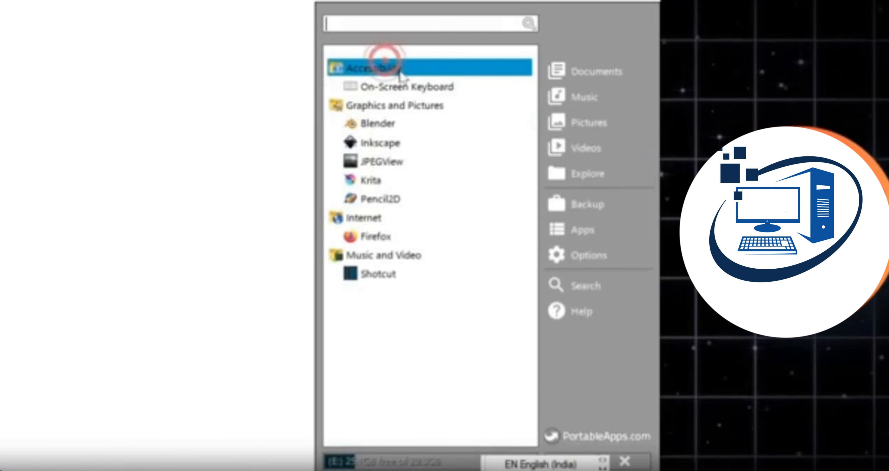
{"action": "left_click", "coordinate": [408, 87]}
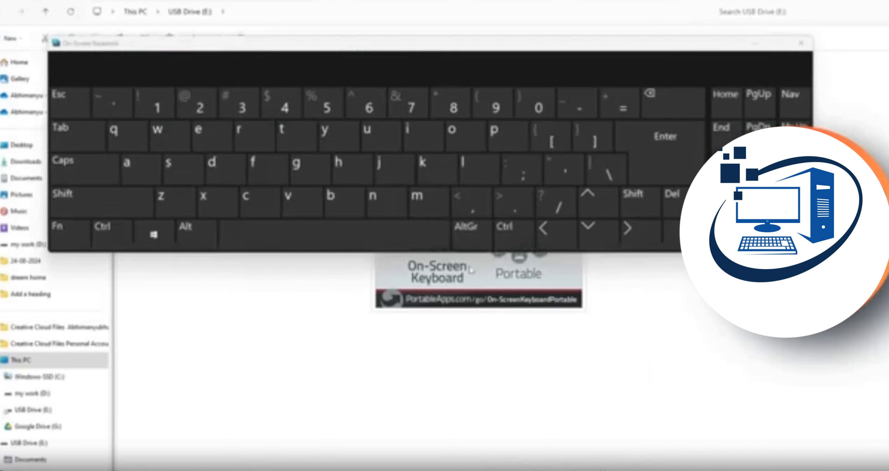